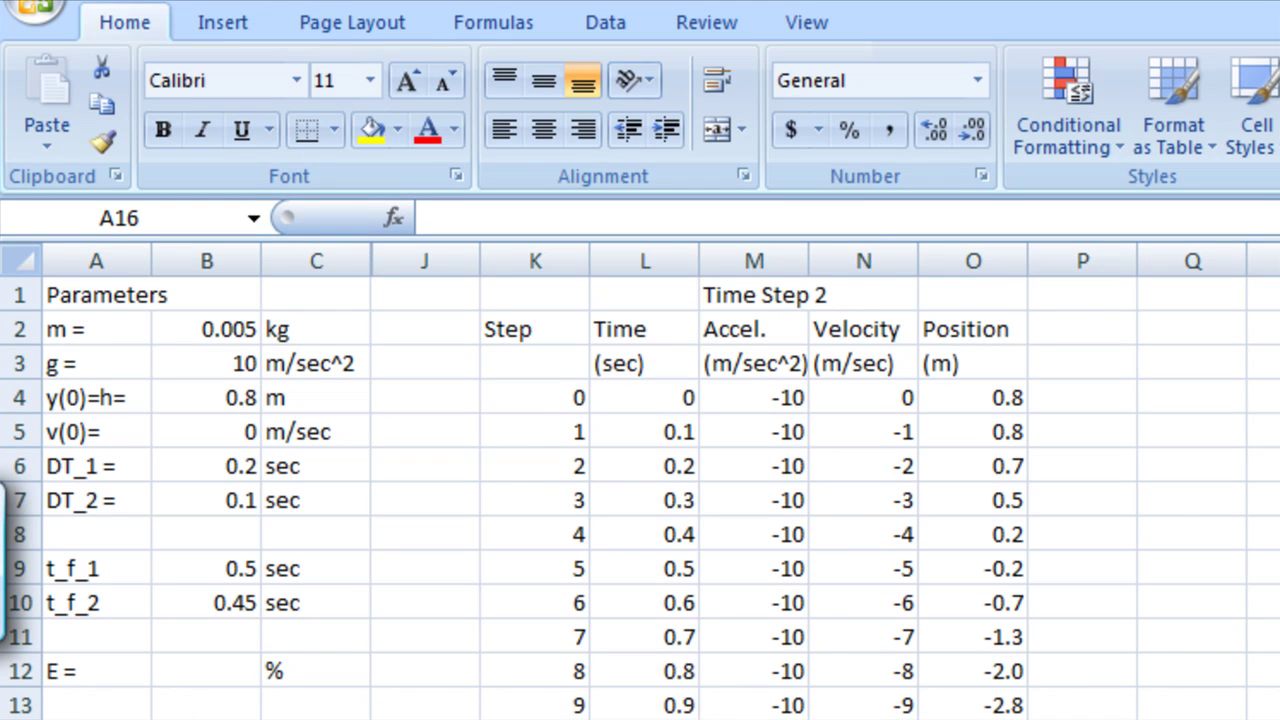
- Enter =100*ABS(t_f_1-t_f_2)/t_f_1 in B12 so the error E reads 10 %
left_click(245, 573)
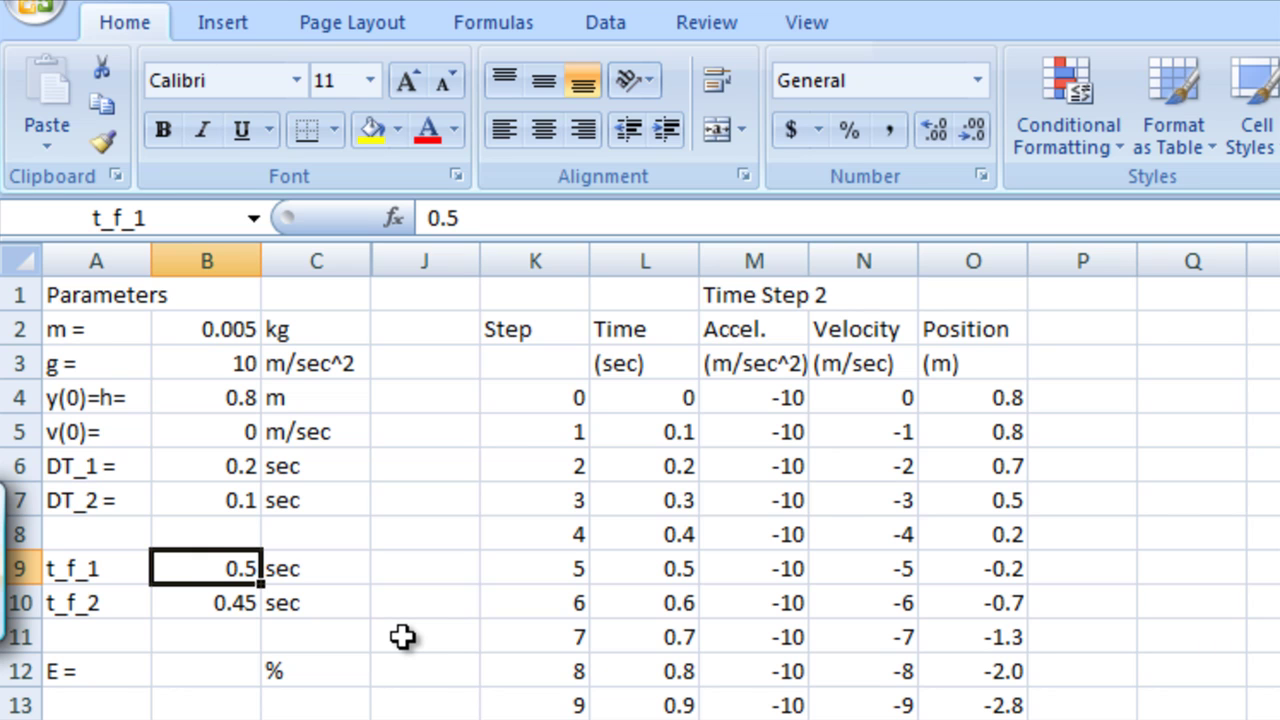
left_click(210, 603)
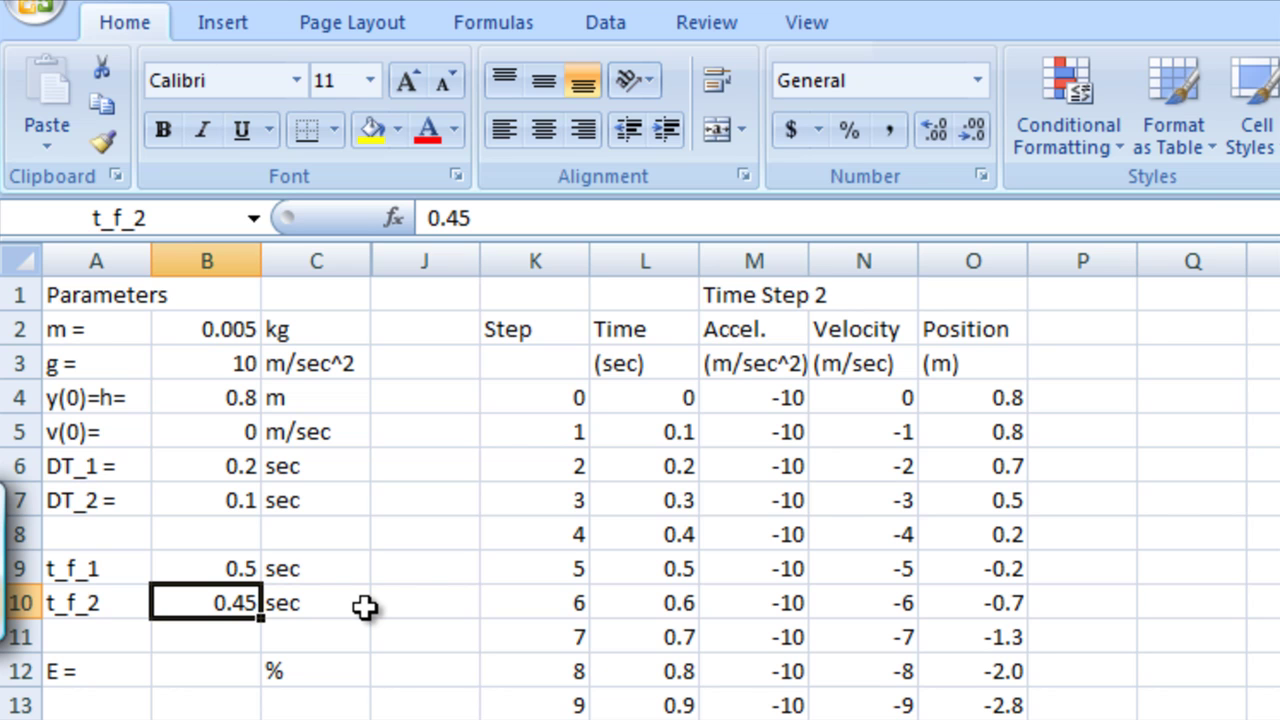
left_click(222, 671)
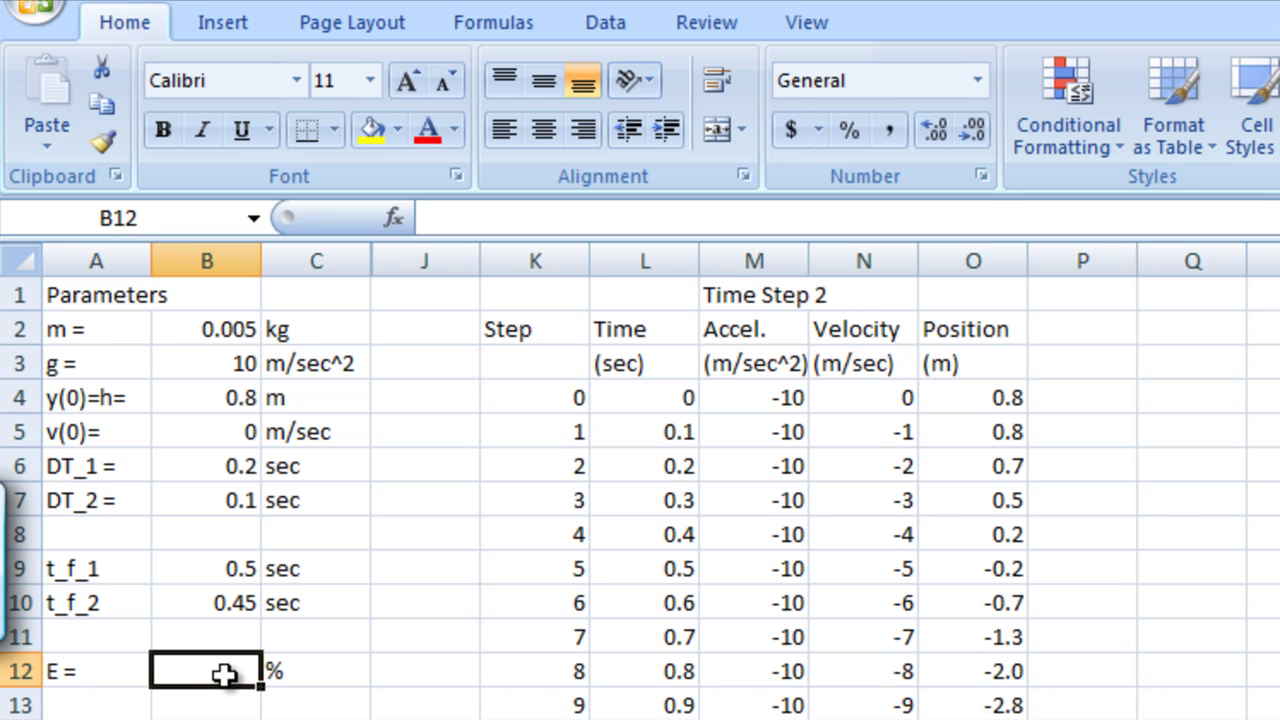
type("=")
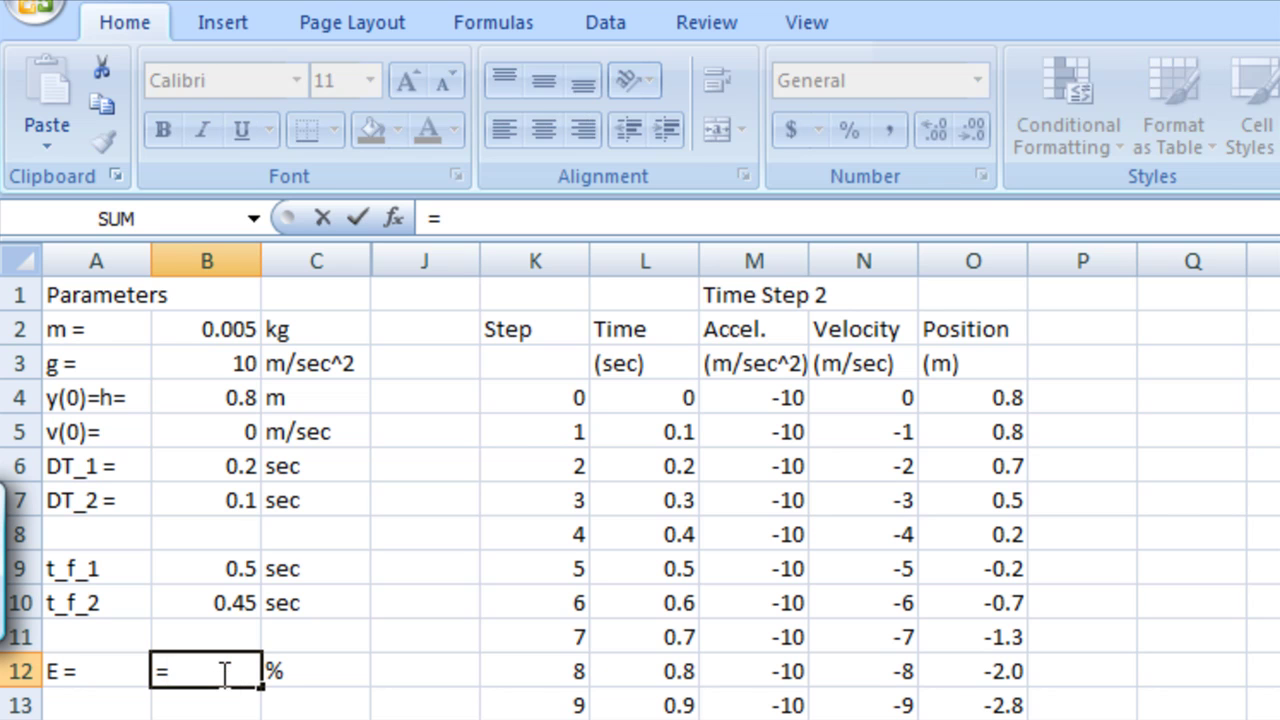
type("ABS(")
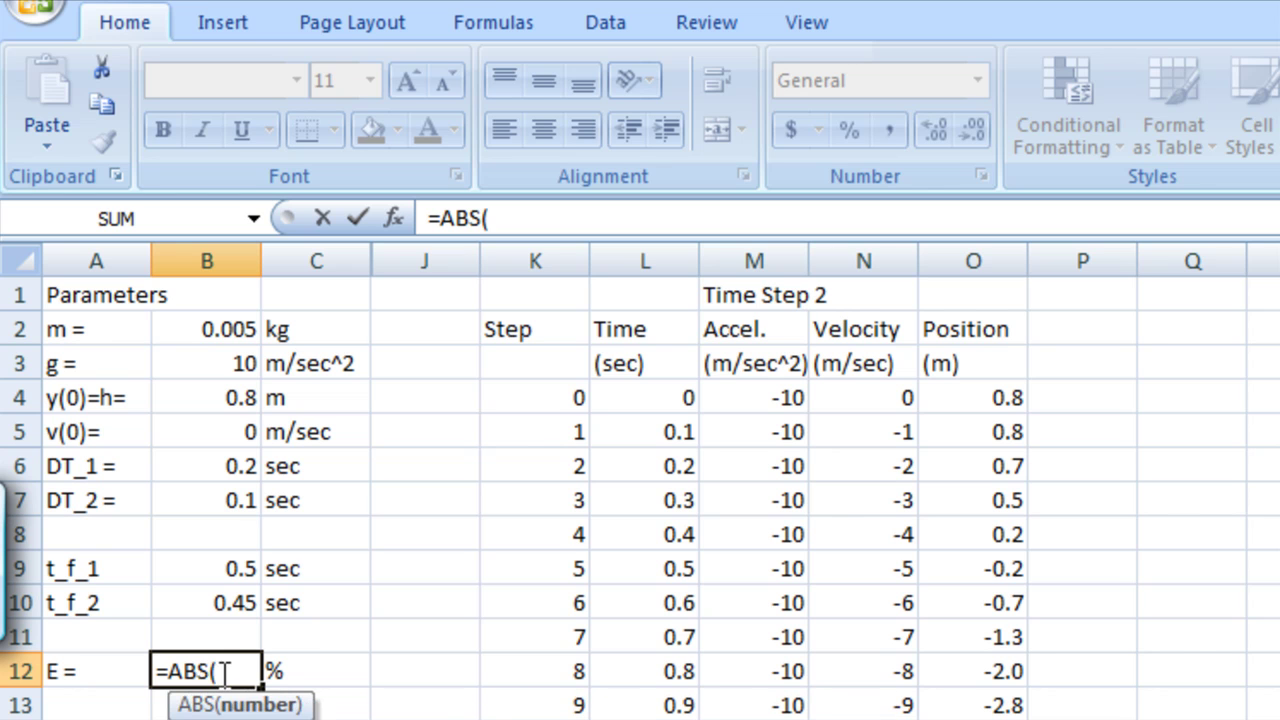
left_click(239, 568)
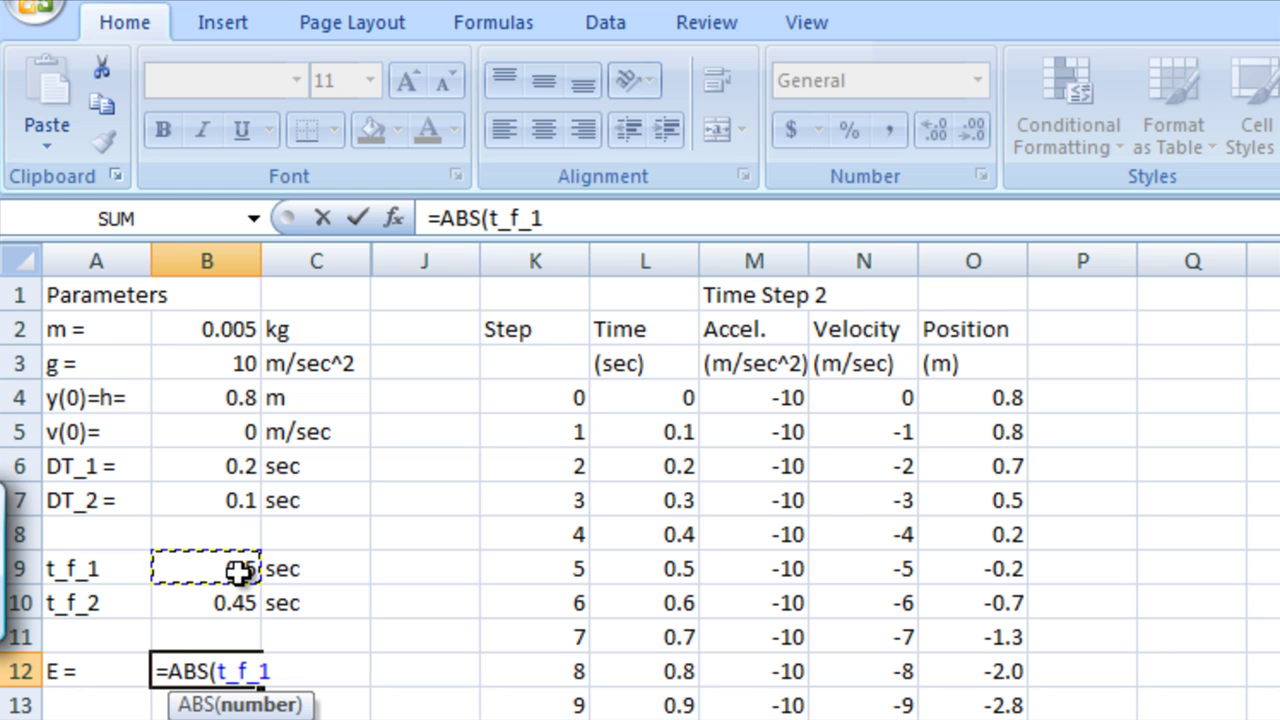
type("-")
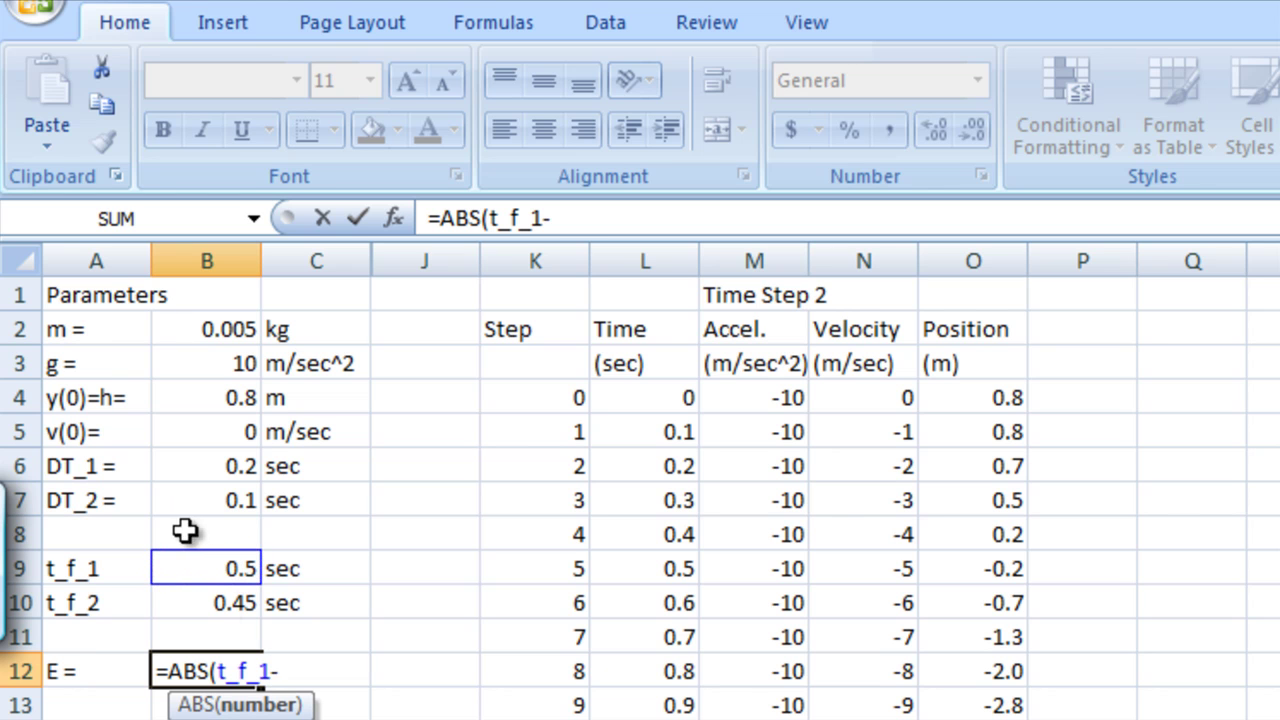
left_click(245, 603)
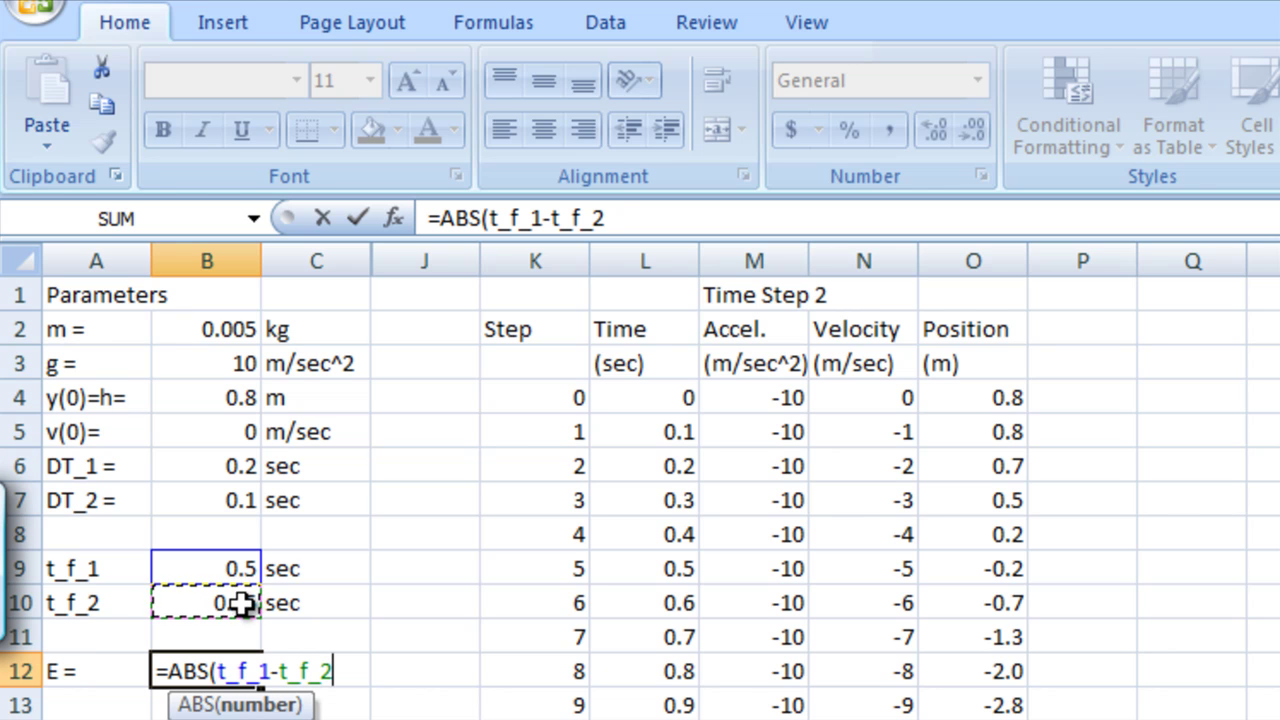
type(")/")
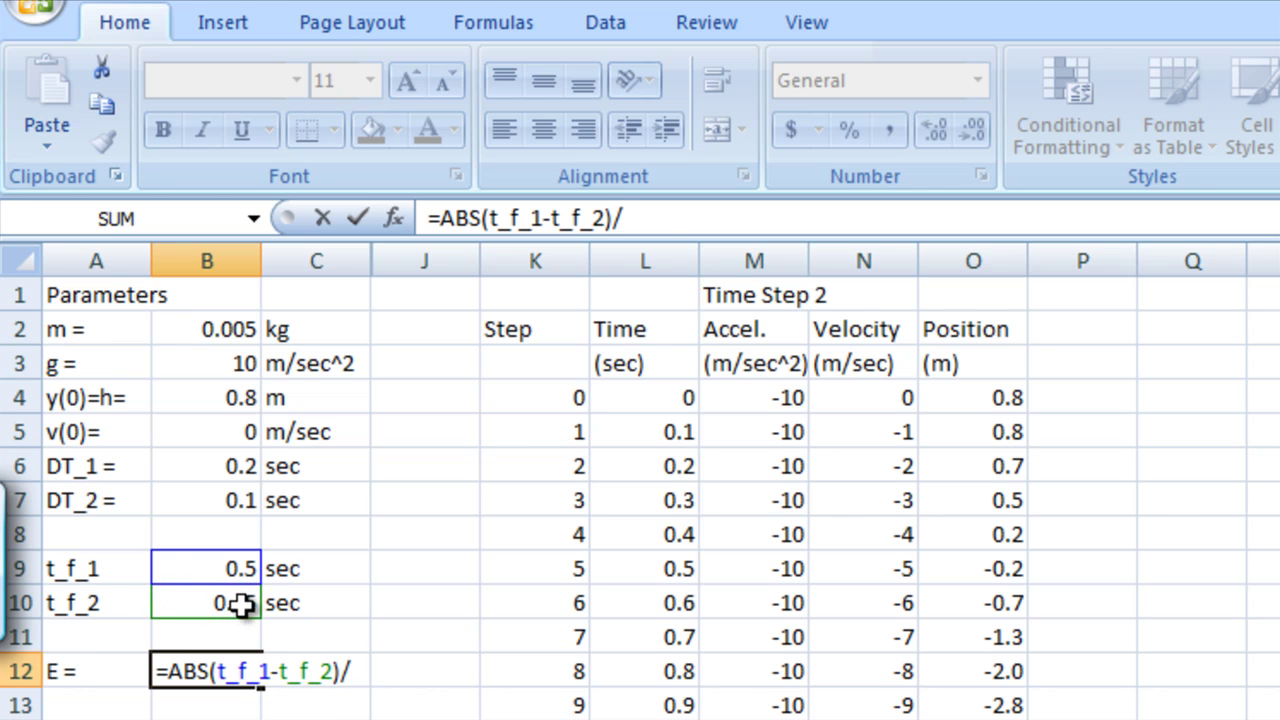
left_click(248, 566)
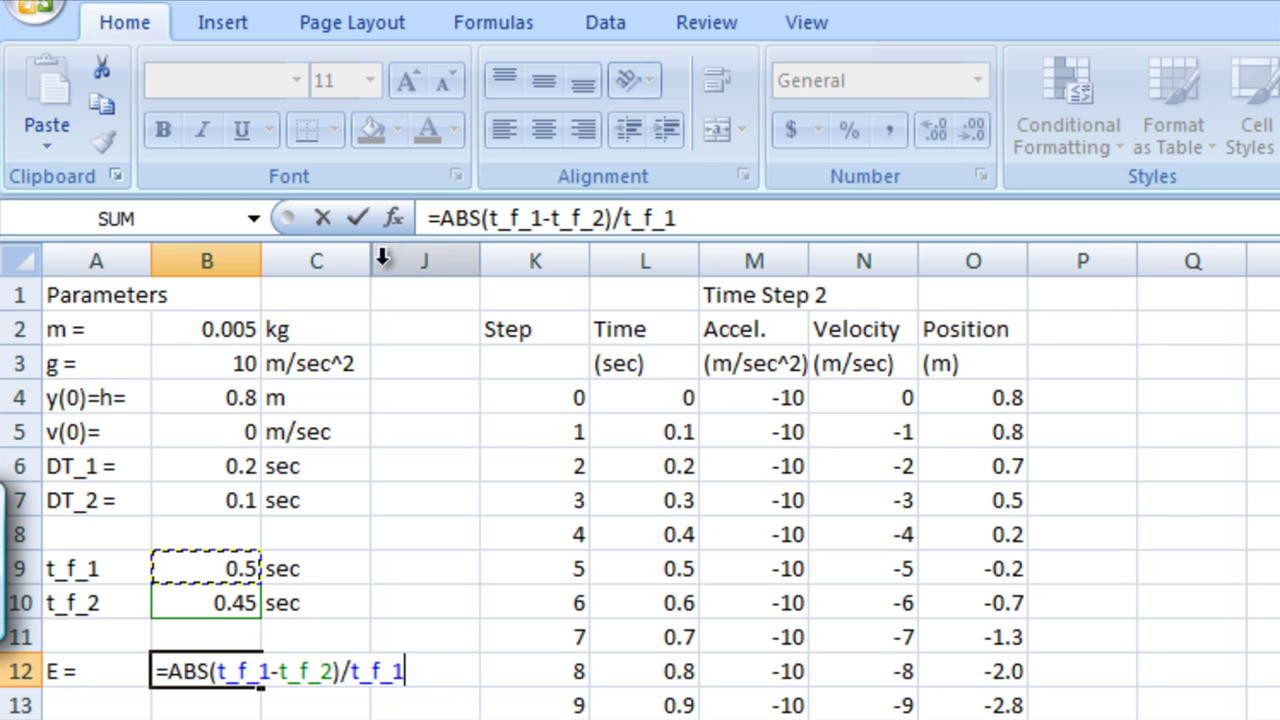
left_click(441, 217)
type("1")
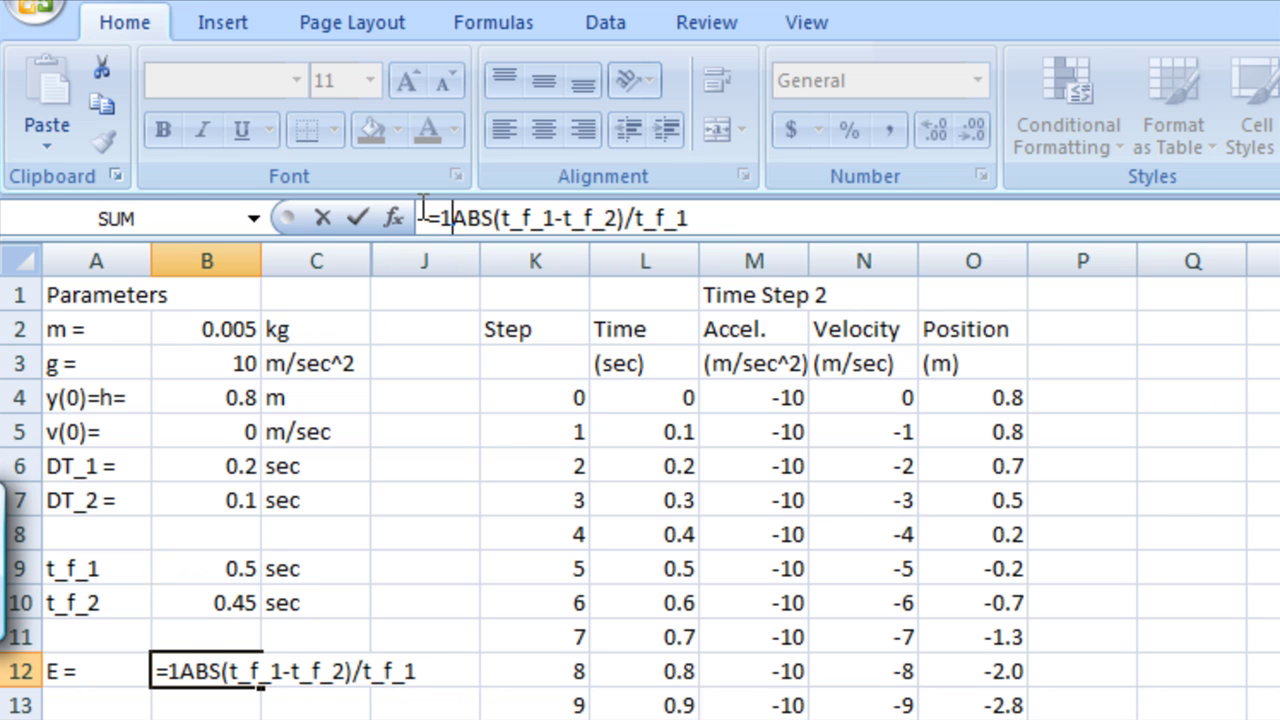
type("00*")
key("Return")
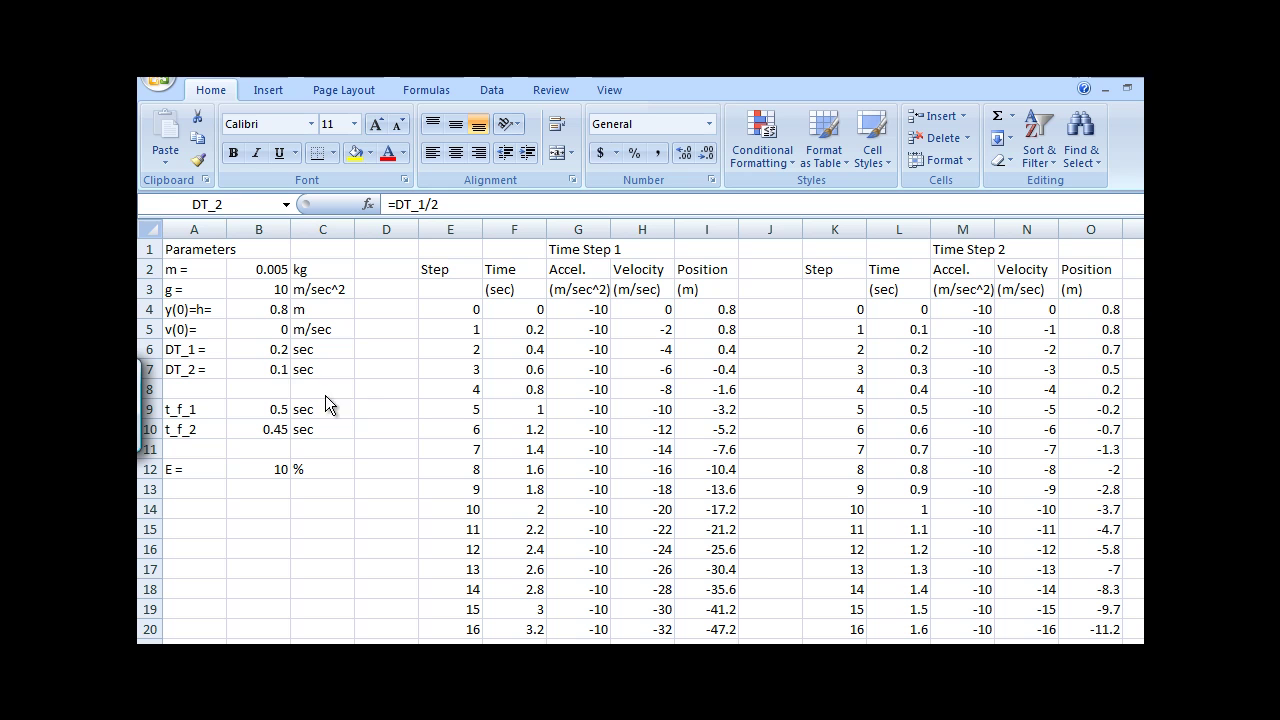
- Change DT_1 in B6 to 0.02 sec, making DT_2 0.01 sec
left_click(277, 367)
left_click(276, 347)
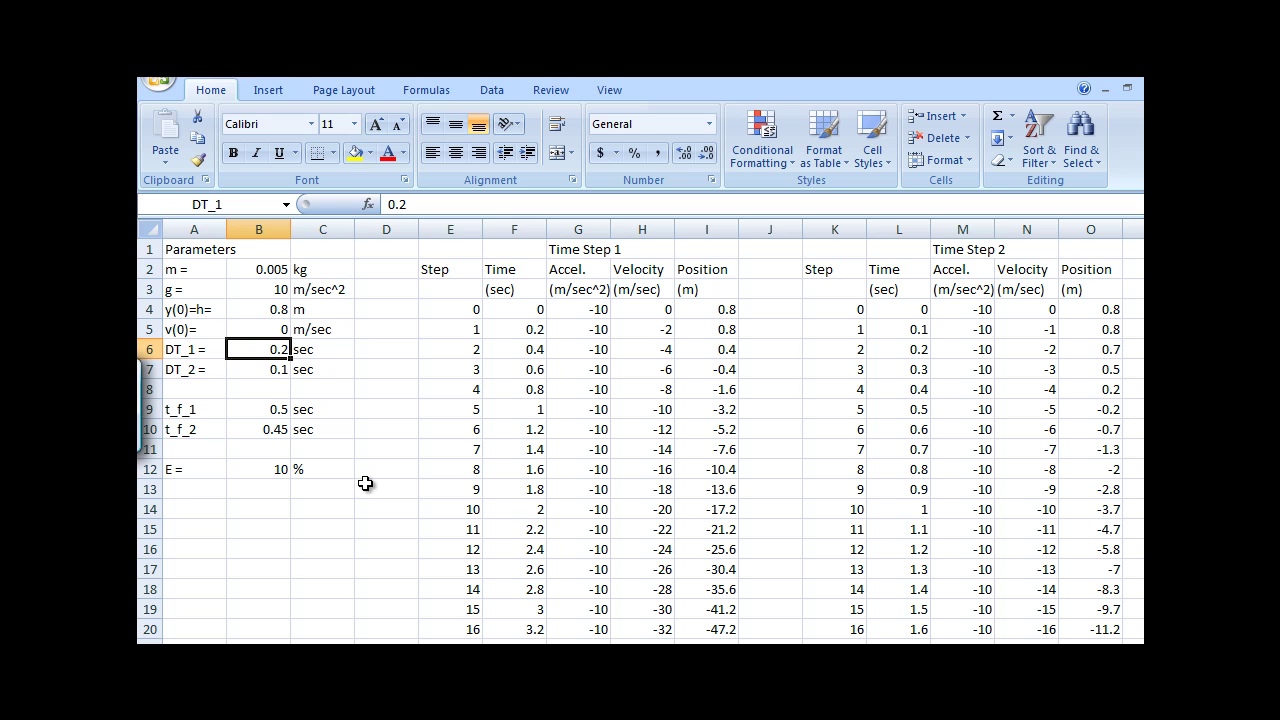
type("0.02")
key("Return")
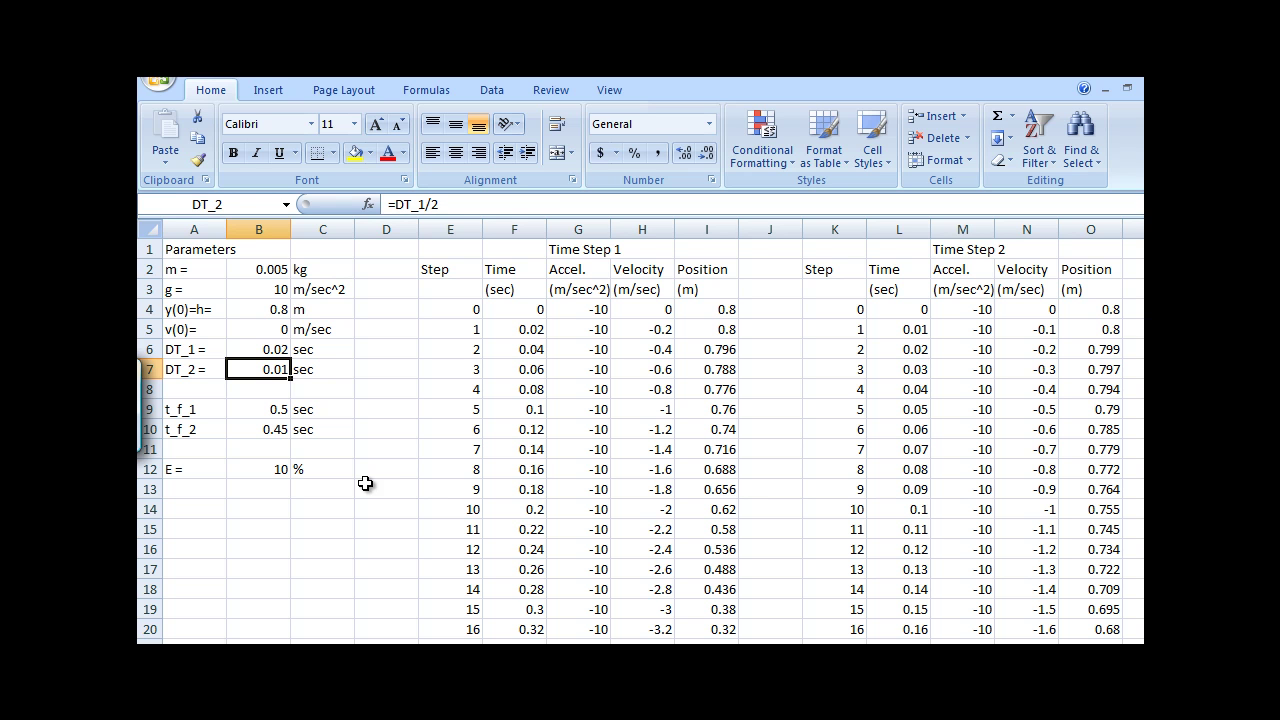
- Review the E formula and compare the t_f_1 and t_f_2 values
left_click(279, 474)
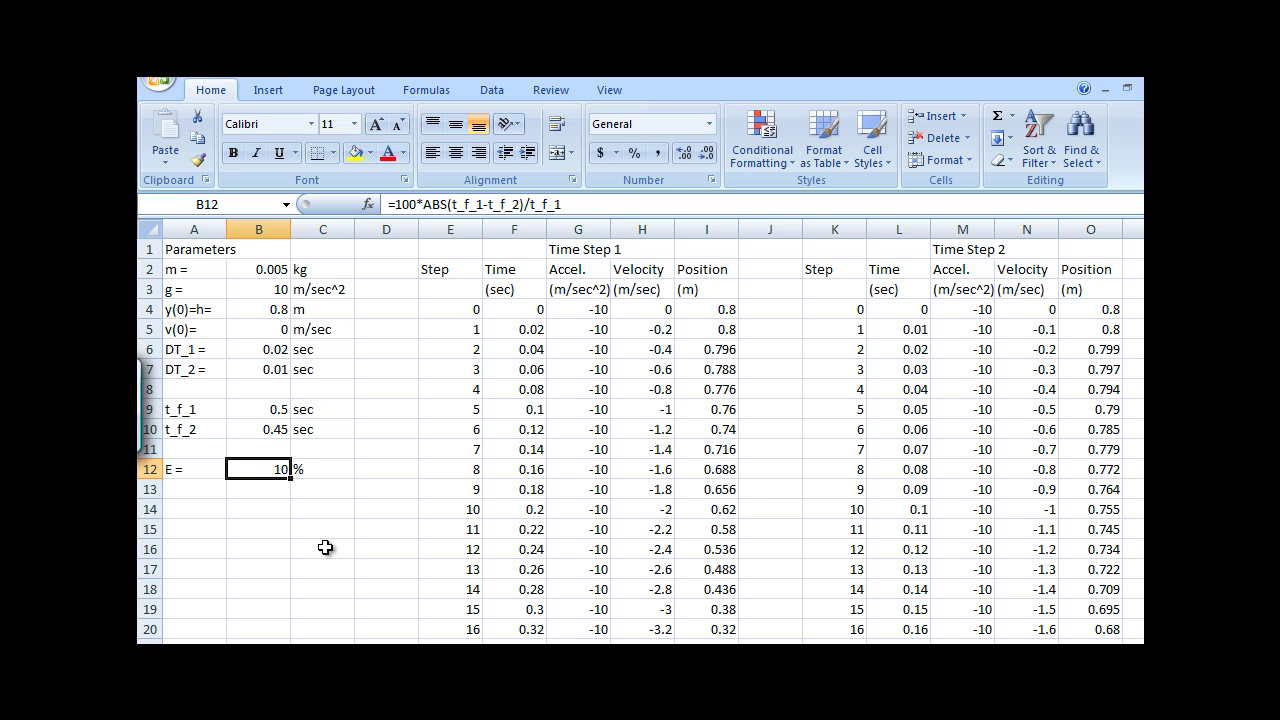
left_click(277, 409)
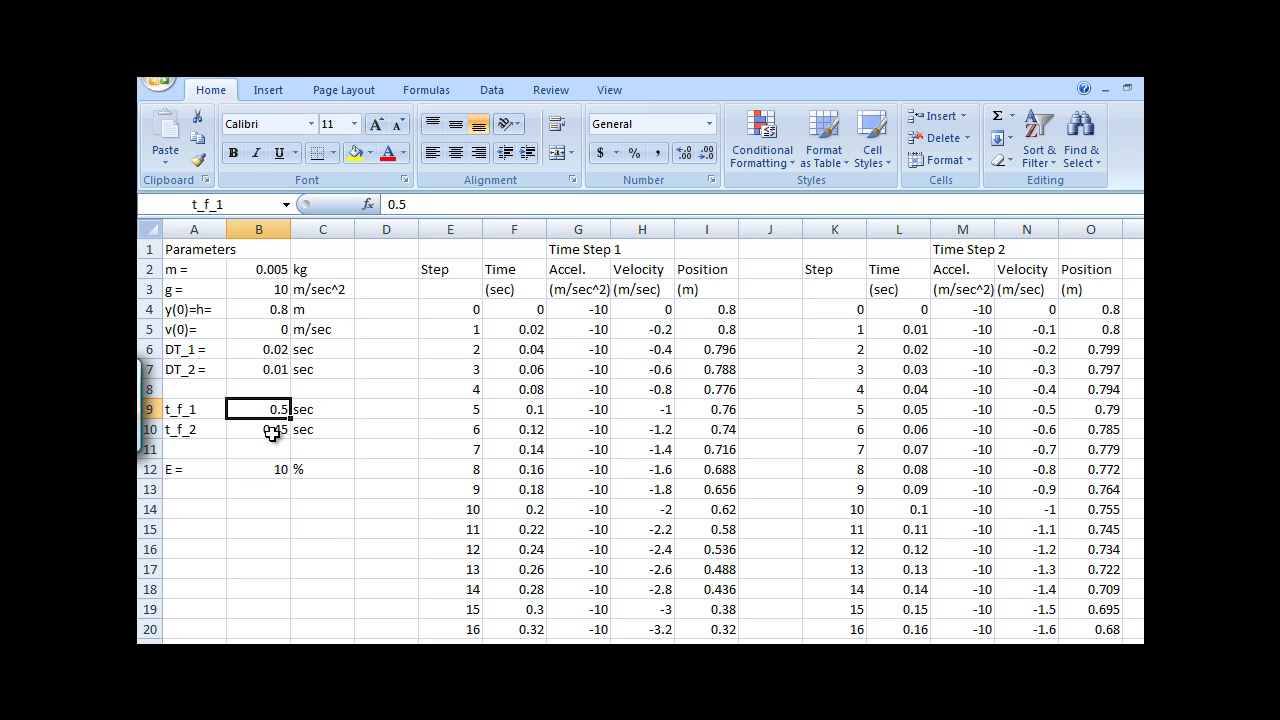
left_click(272, 433)
left_click(272, 409)
left_click(562, 250)
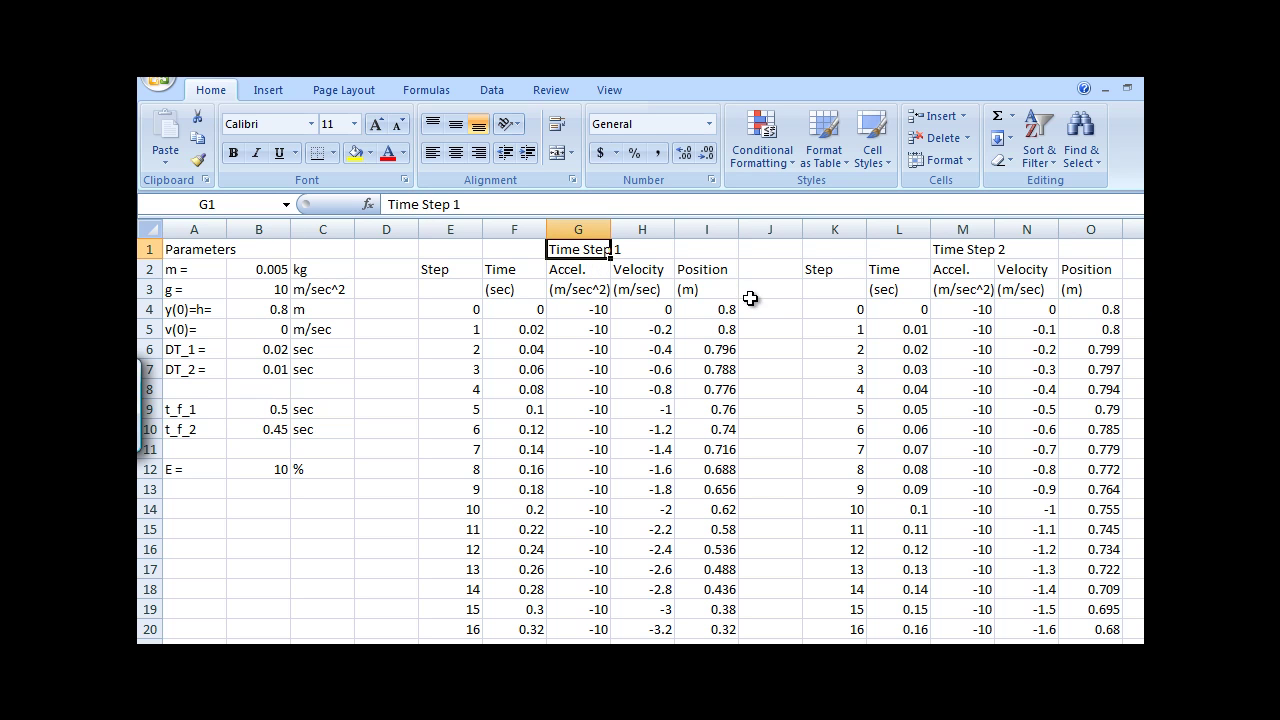
left_click_drag(1140, 360, 1140, 373)
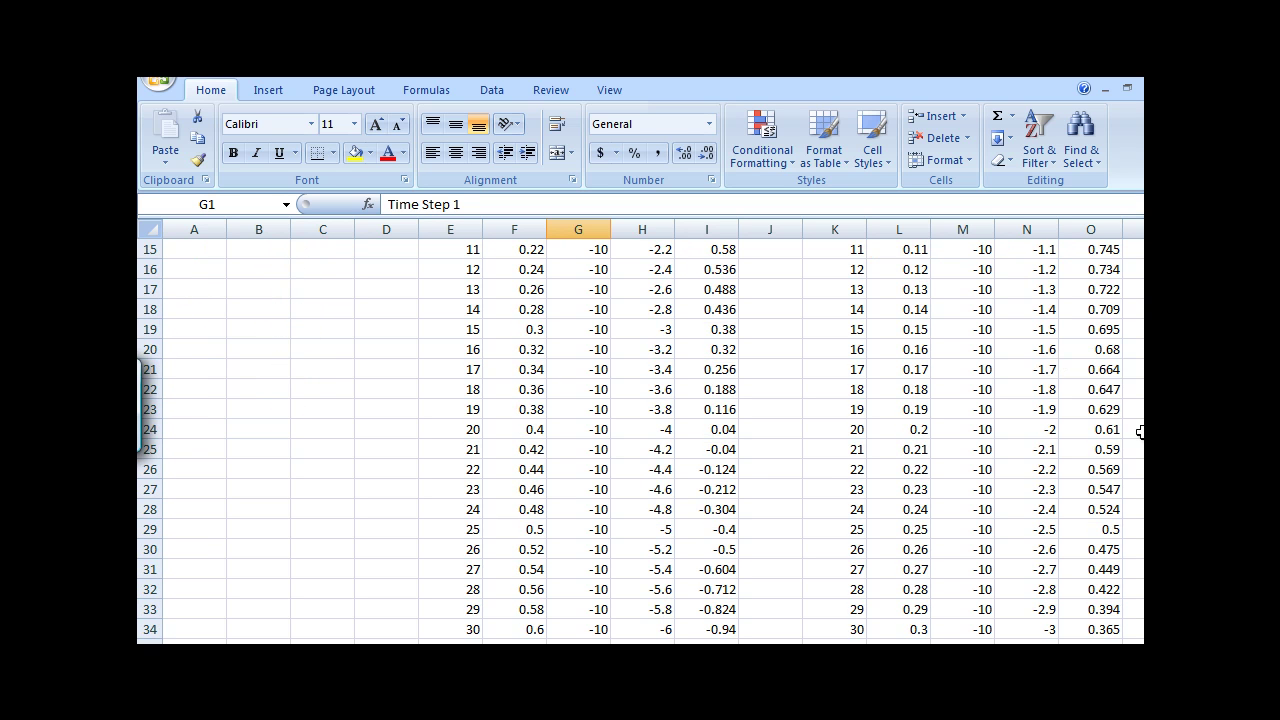
left_click(724, 429)
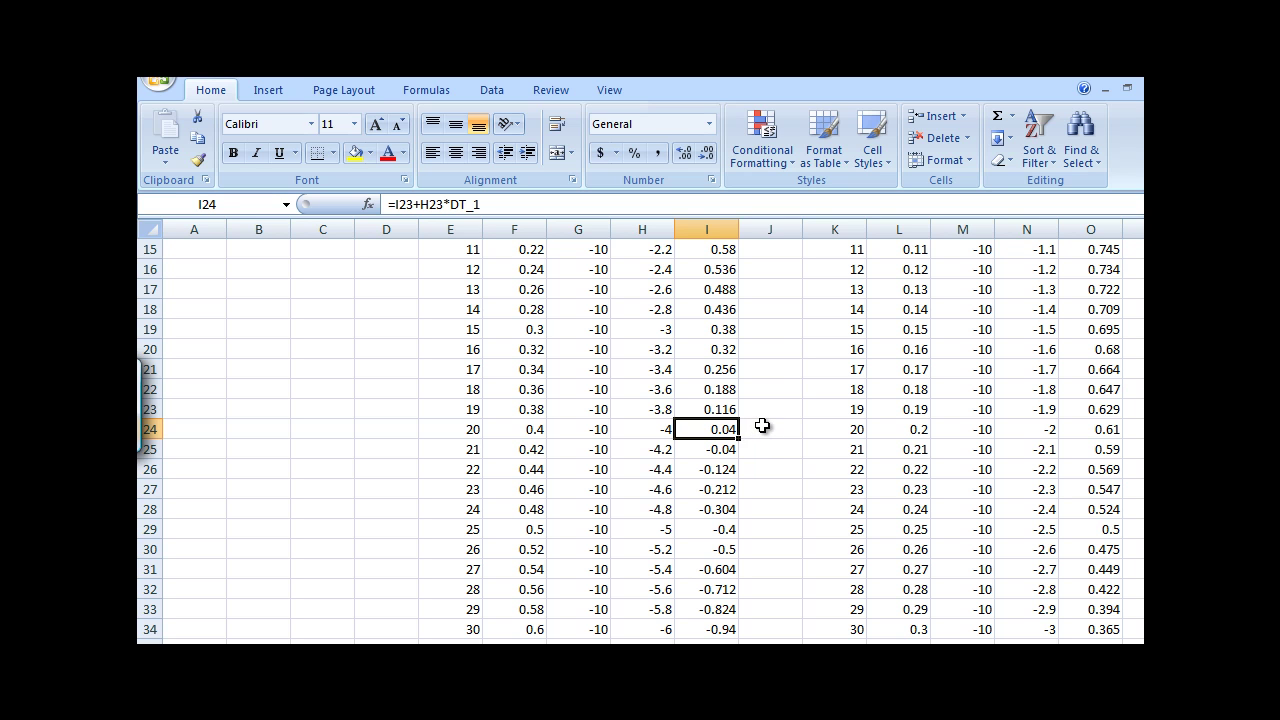
left_click(761, 449)
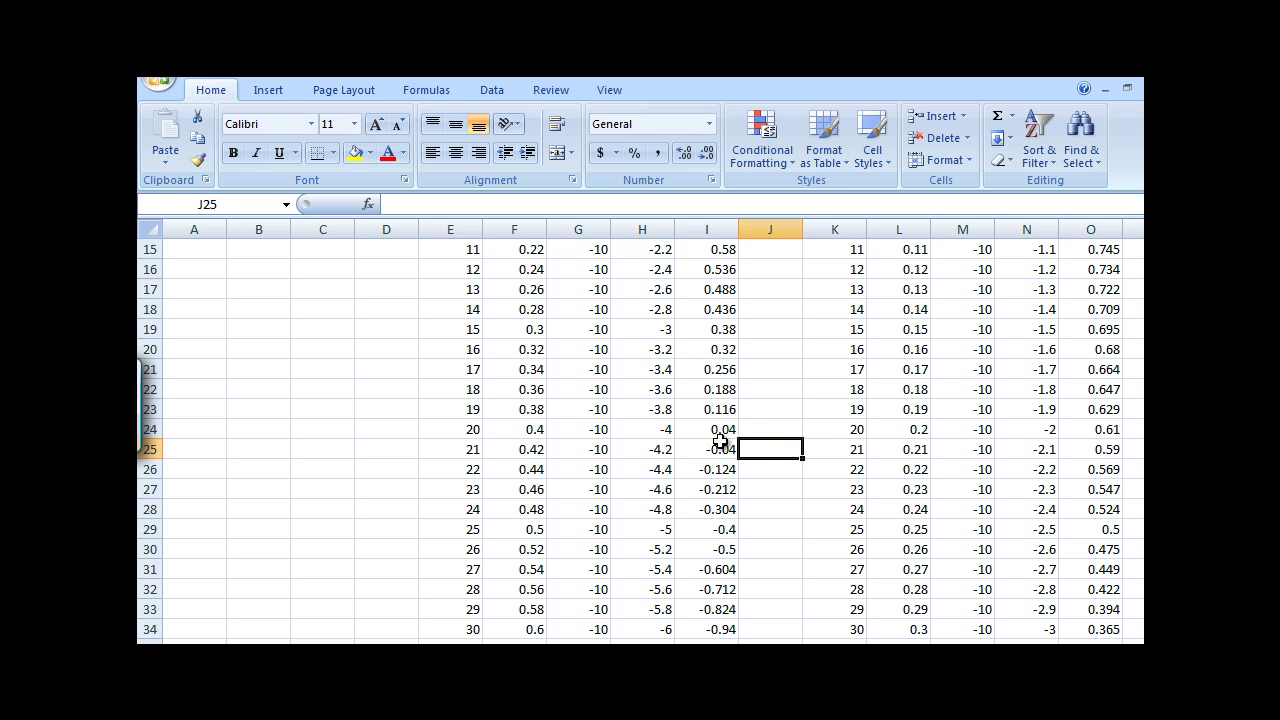
left_click(540, 432)
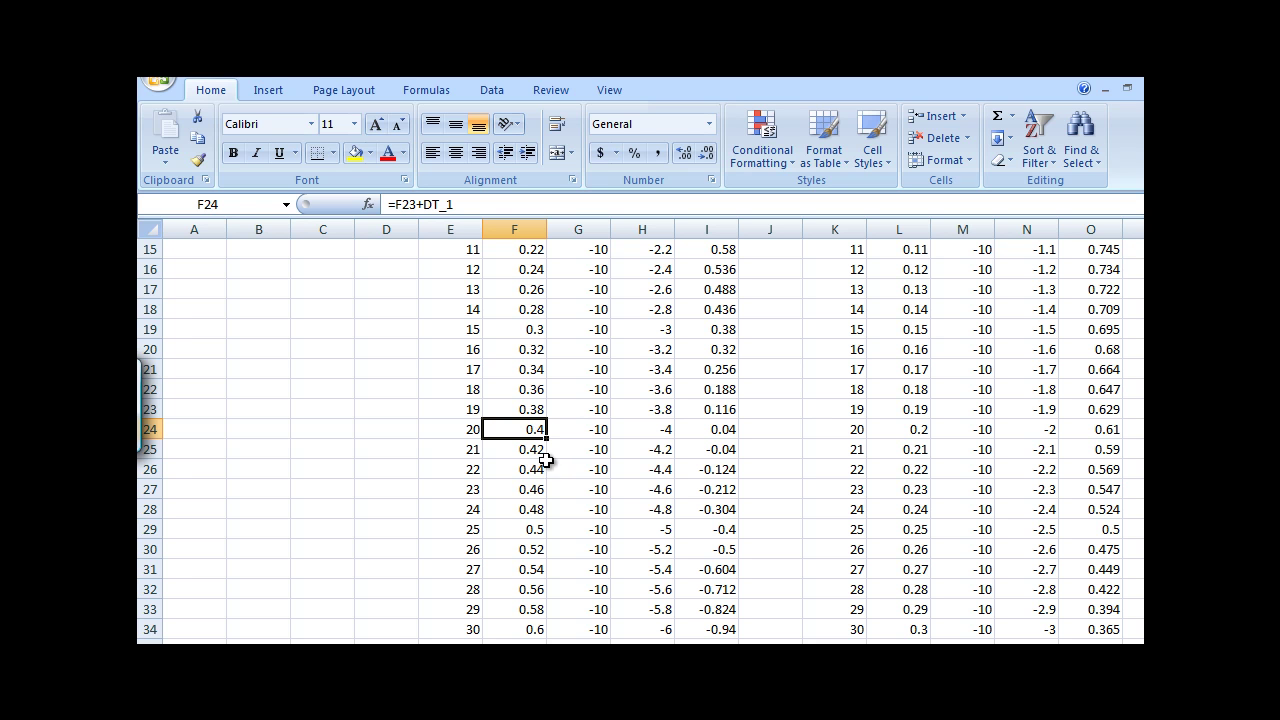
left_click(538, 452)
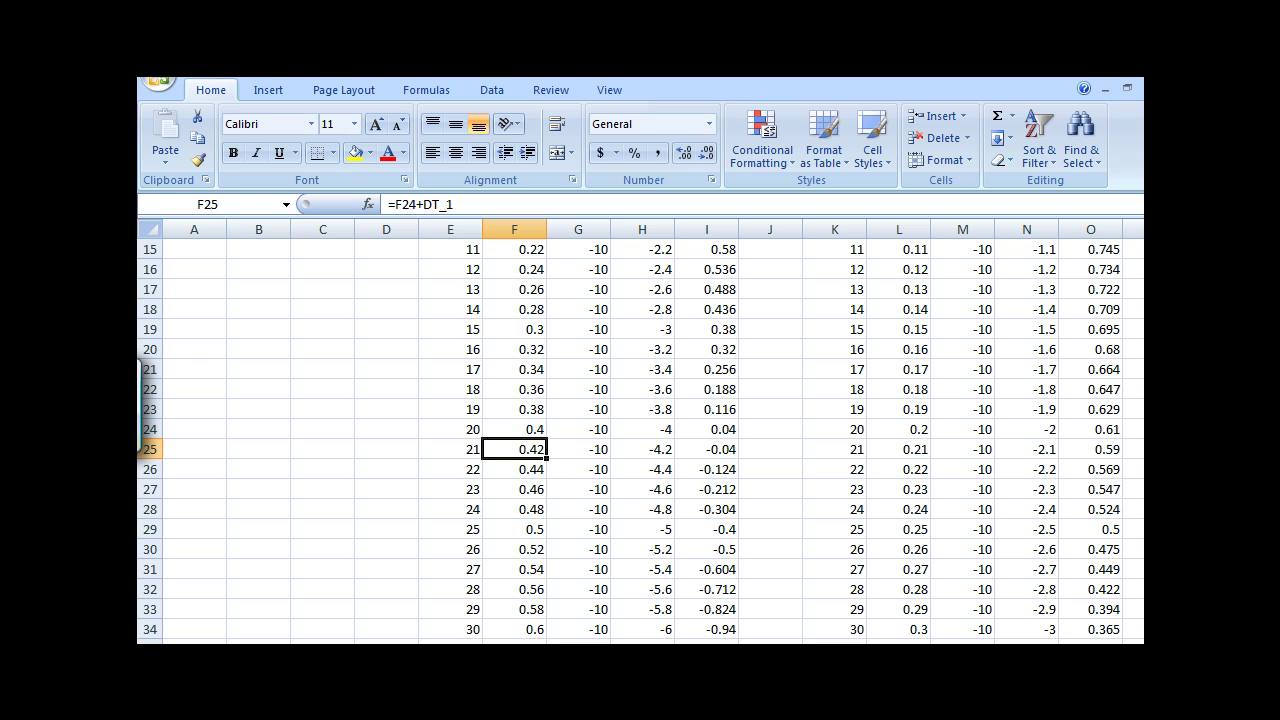
scroll(640, 440, "up", 5)
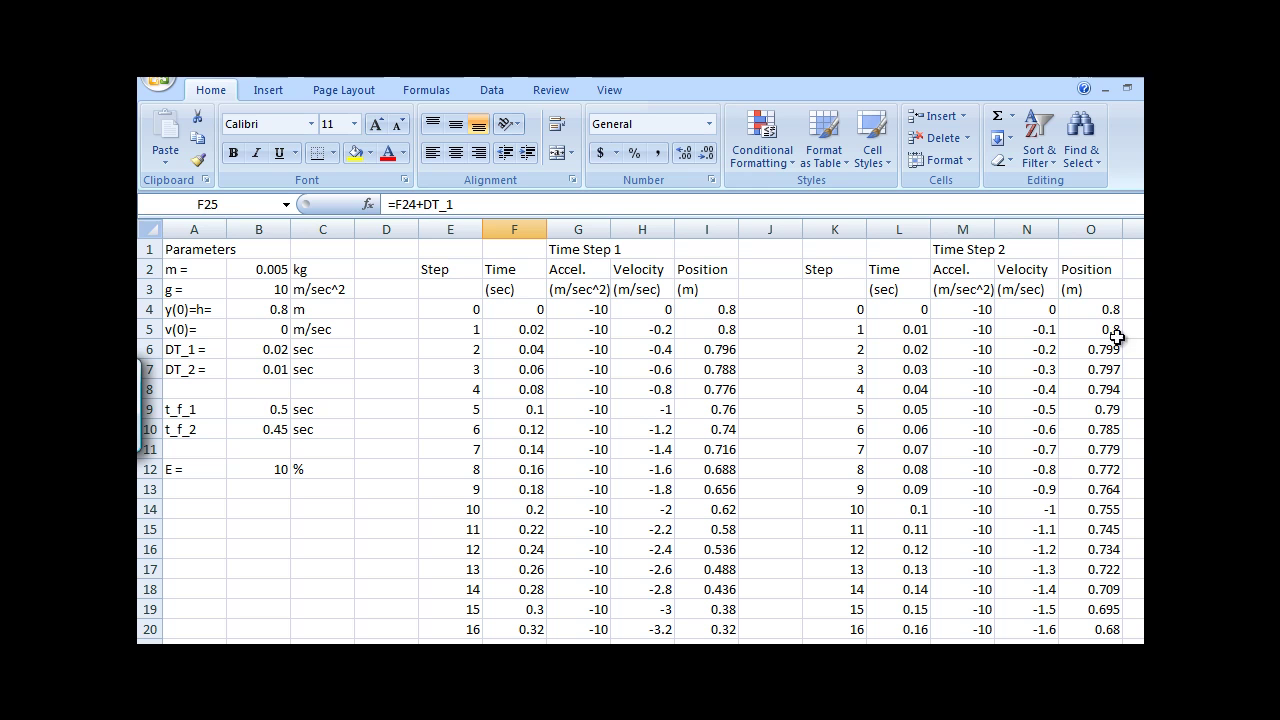
- Change t_f_1 in B9 to 0.41 sec, giving E of 9.756098 %
left_click(268, 409)
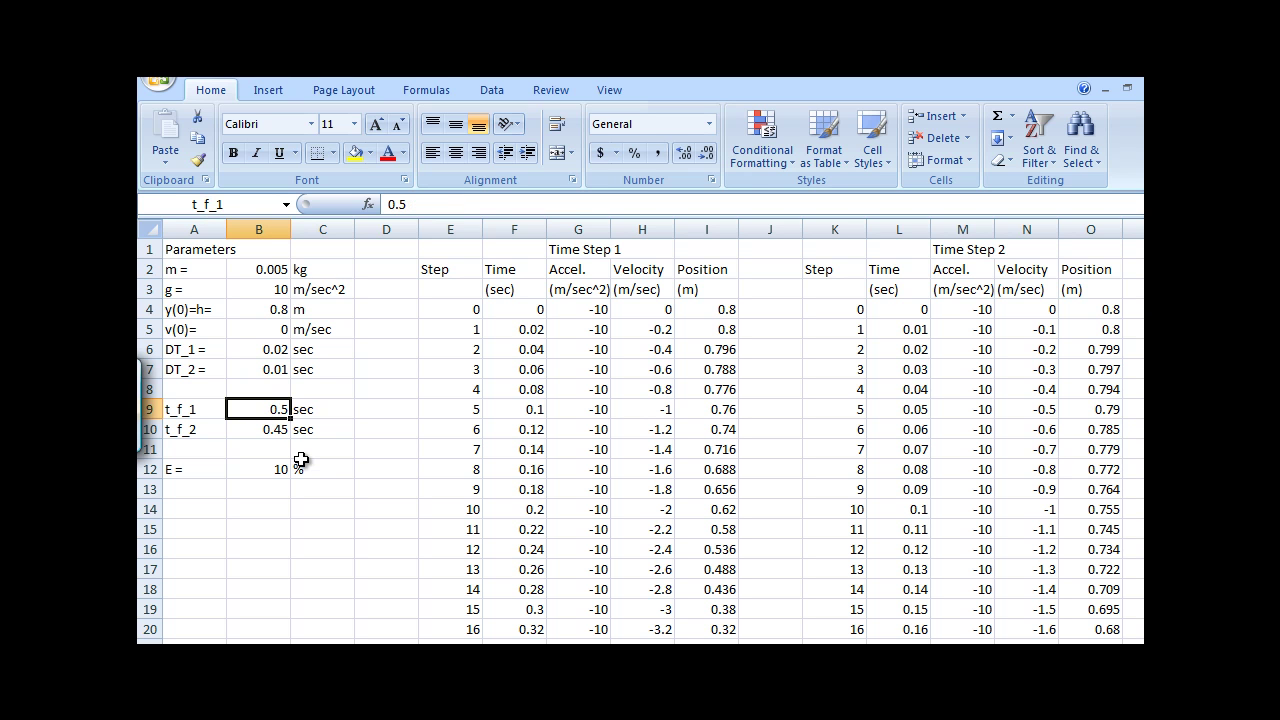
type(".41")
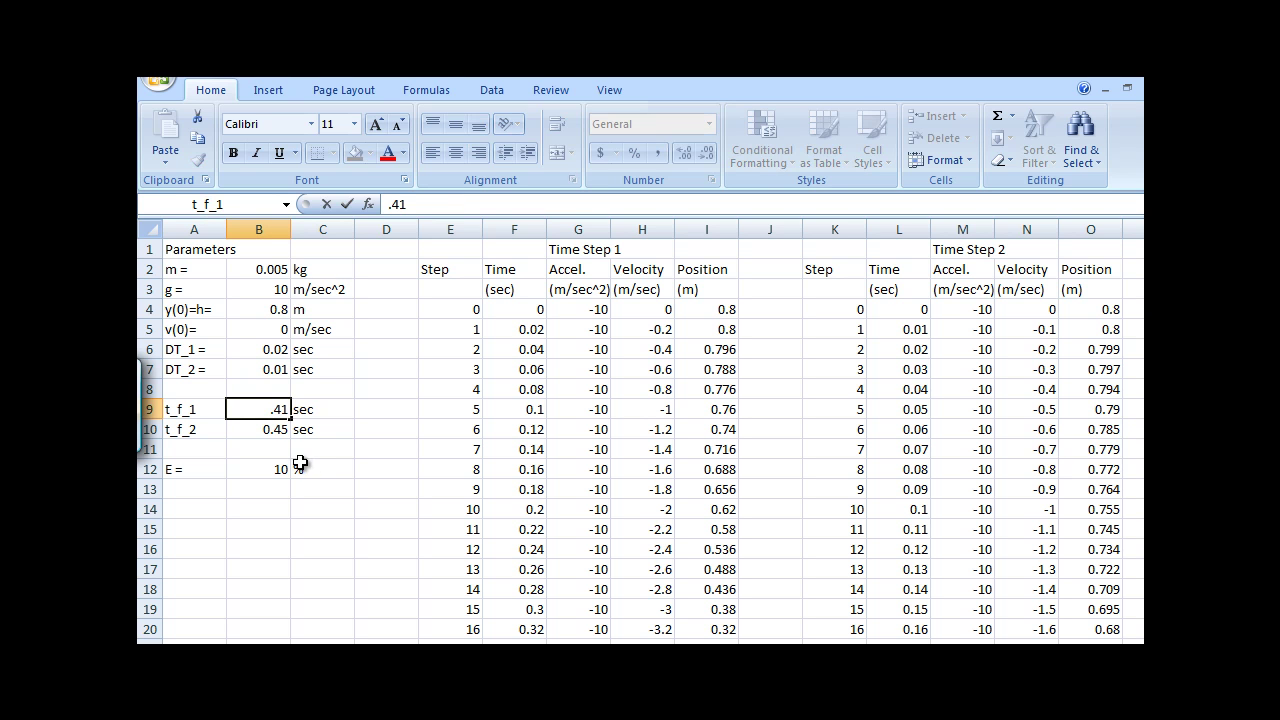
key("Return")
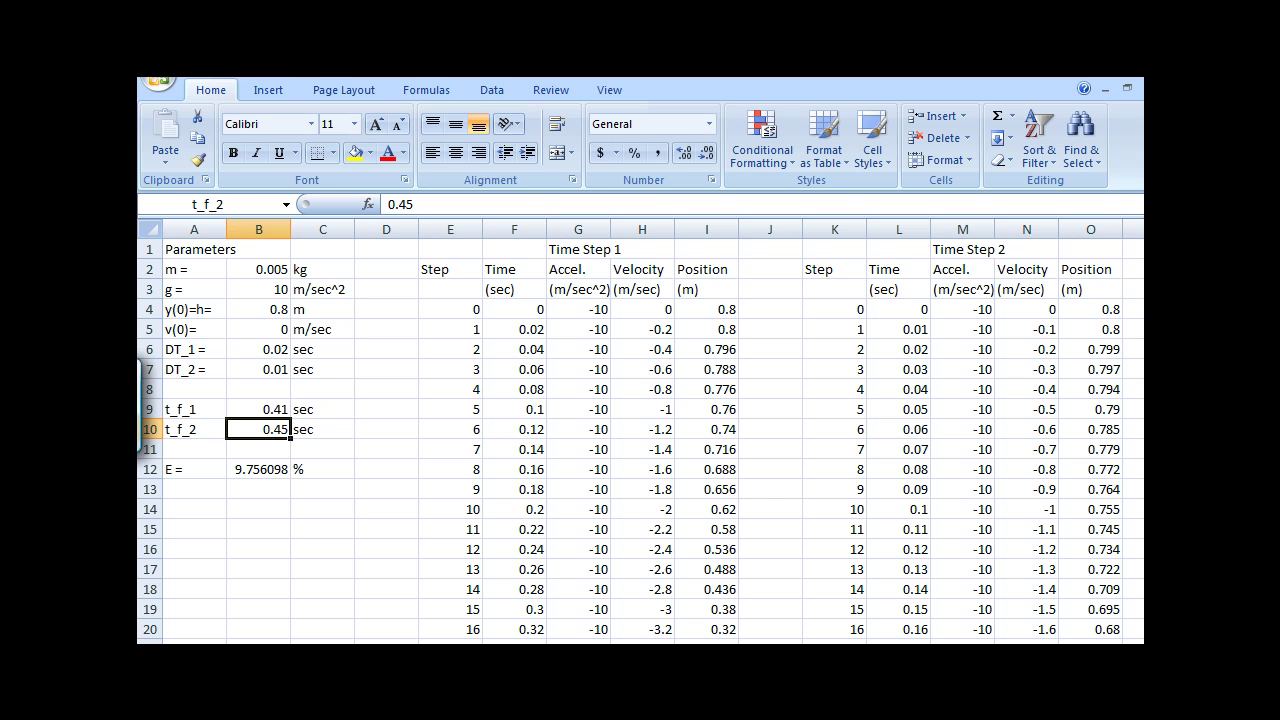
left_click_drag(1140, 300, 1129, 455)
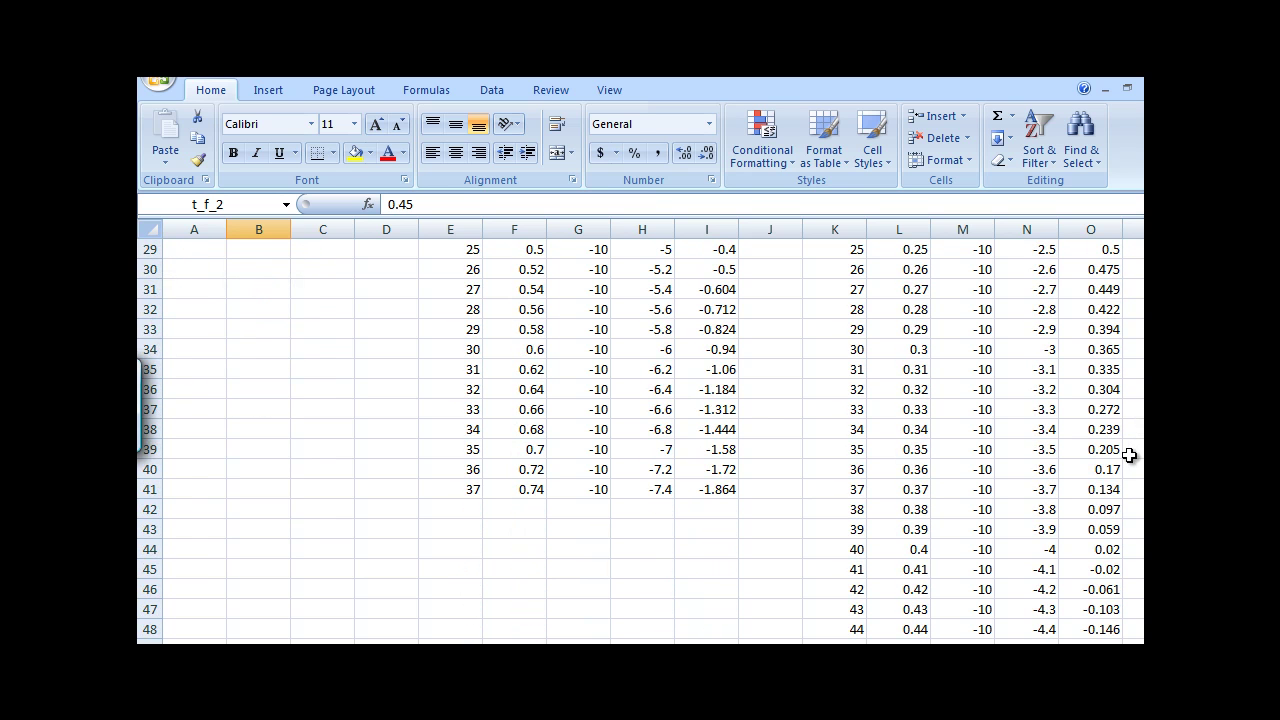
left_click(1108, 552)
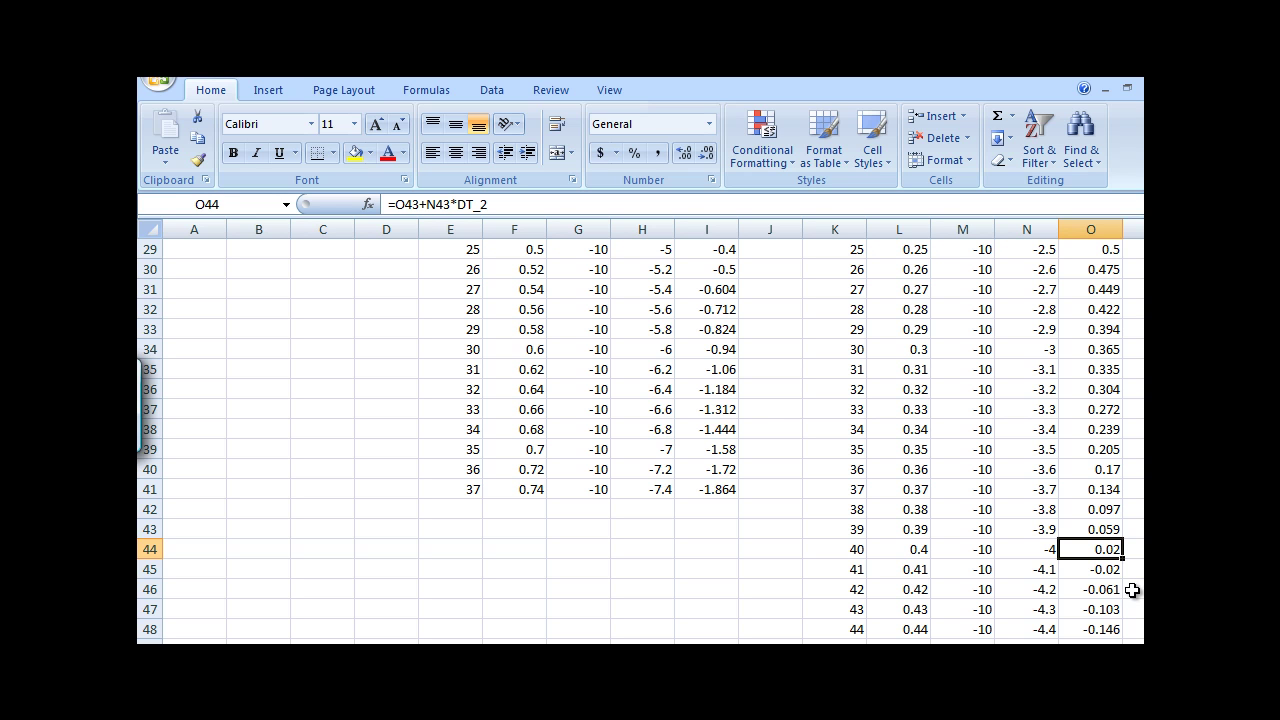
left_click(1095, 575)
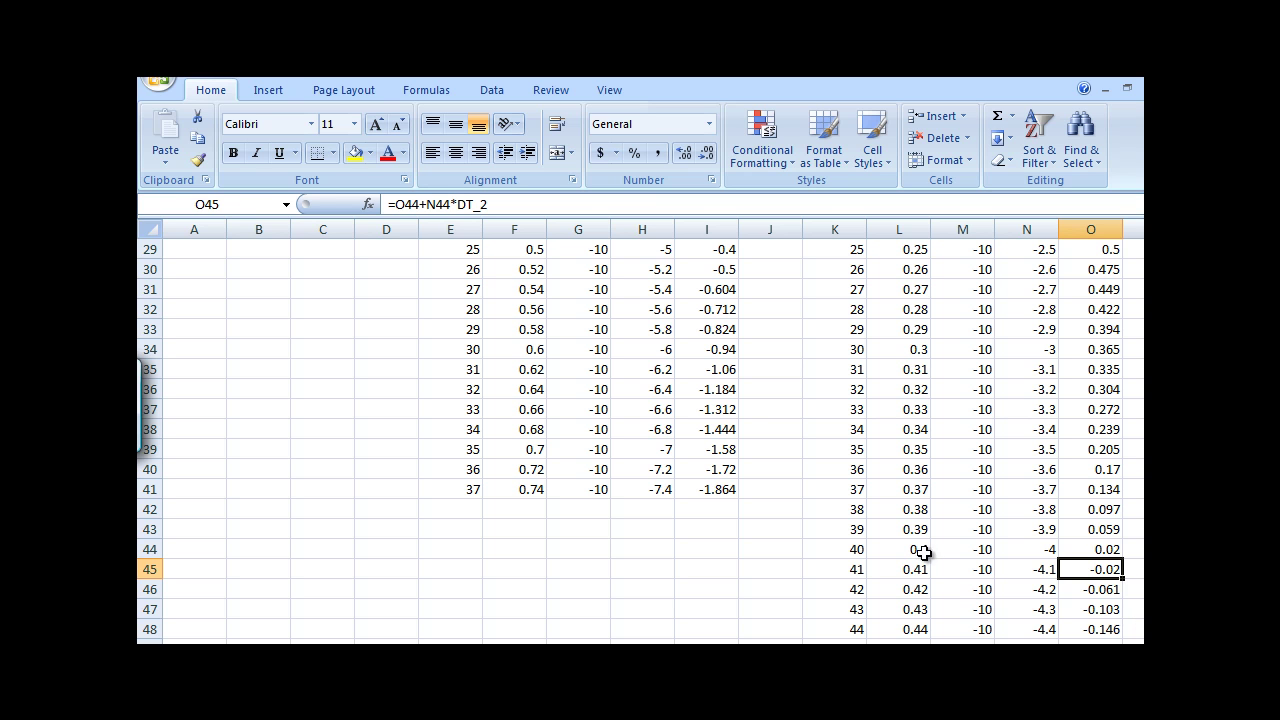
key("Left")
key("Left")
key("Left")
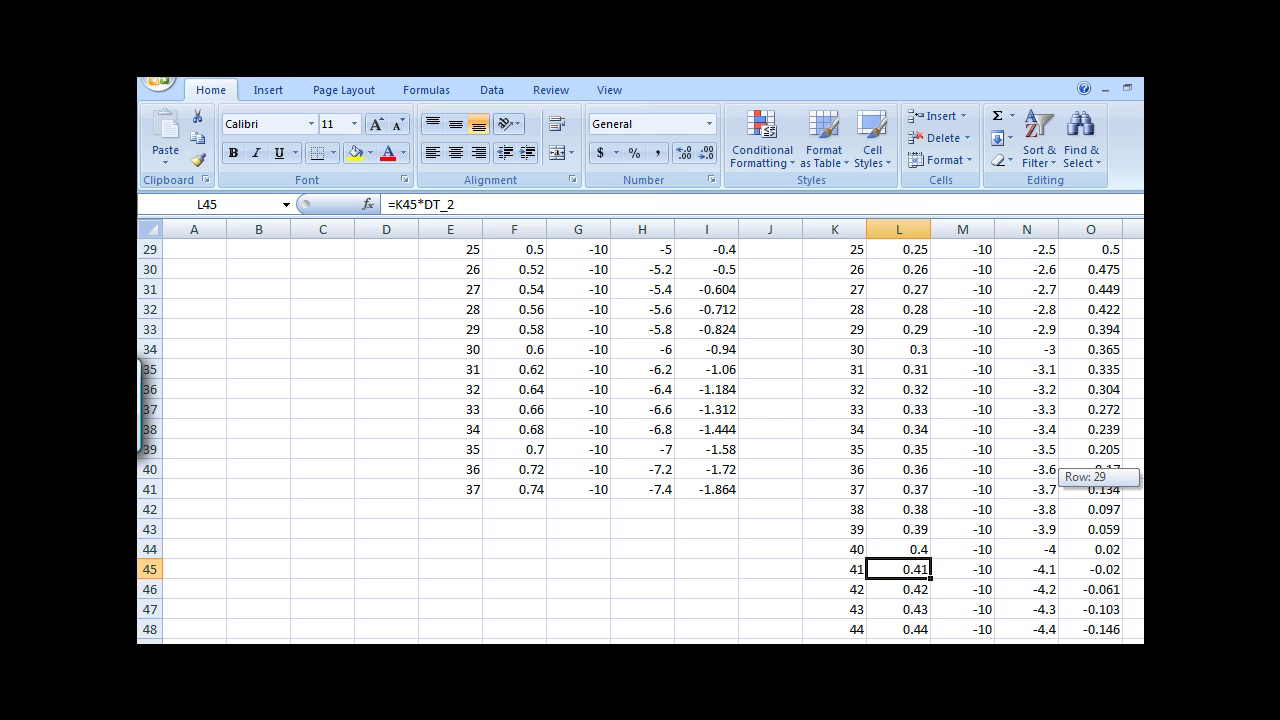
left_click_drag(1152, 477, 1152, 400)
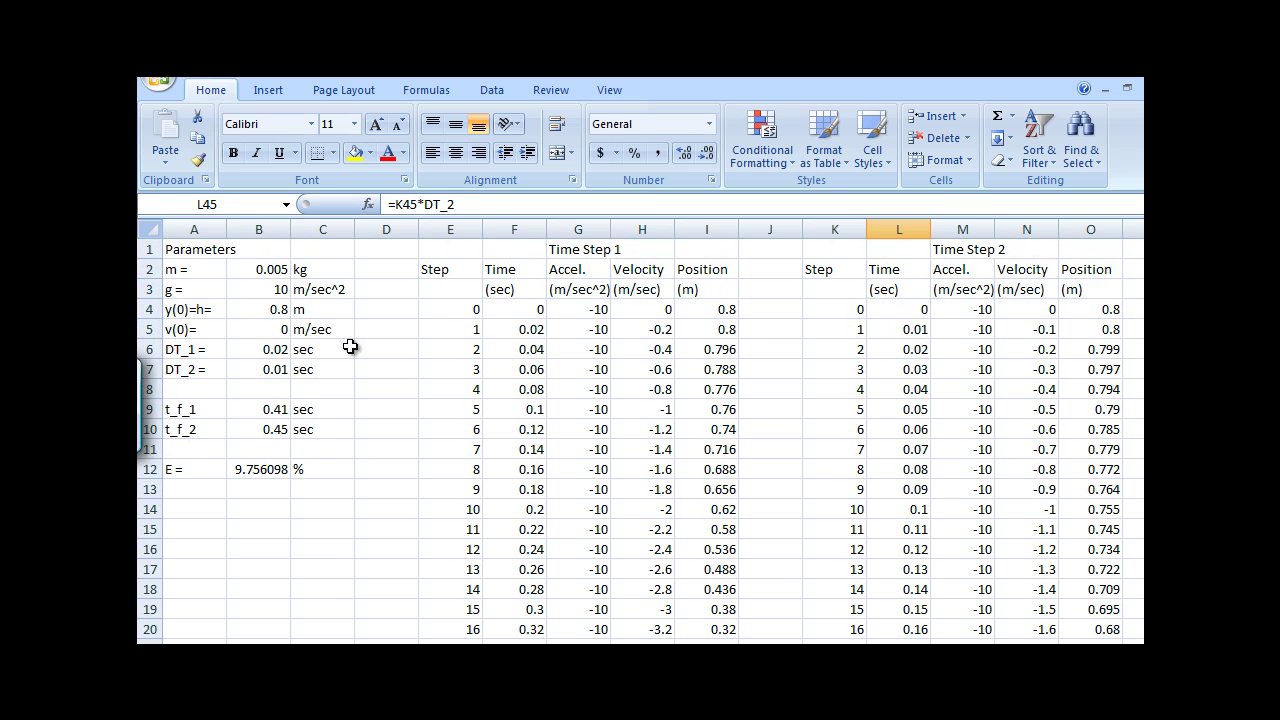
- Change t_f_2 in B10 to 0.405 sec and check that E drops to 1.219512 %
left_click(273, 428)
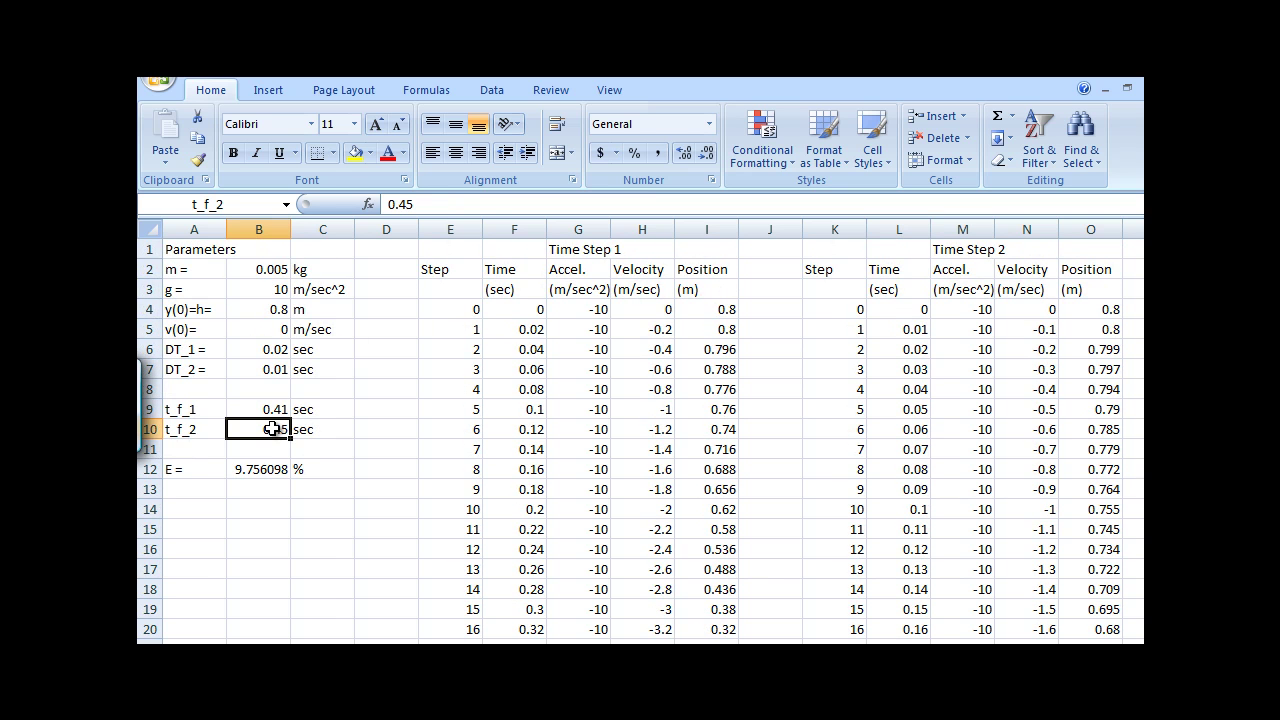
type(".405")
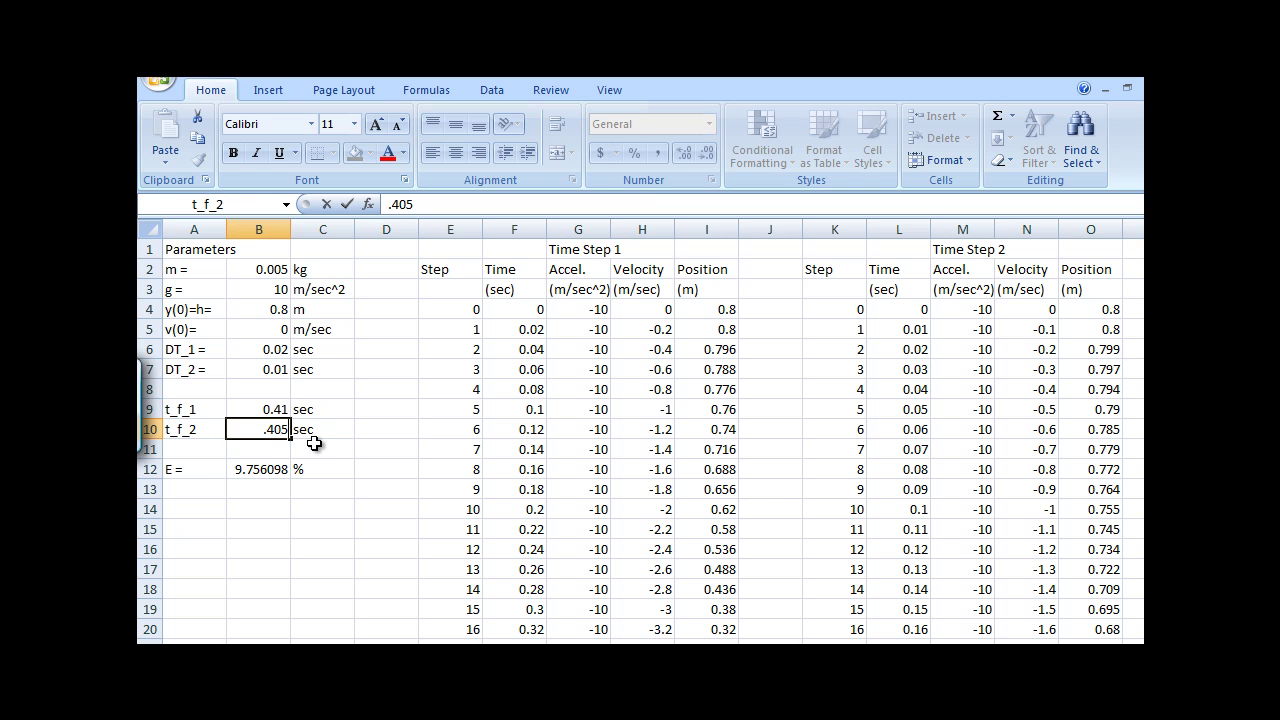
key("Return")
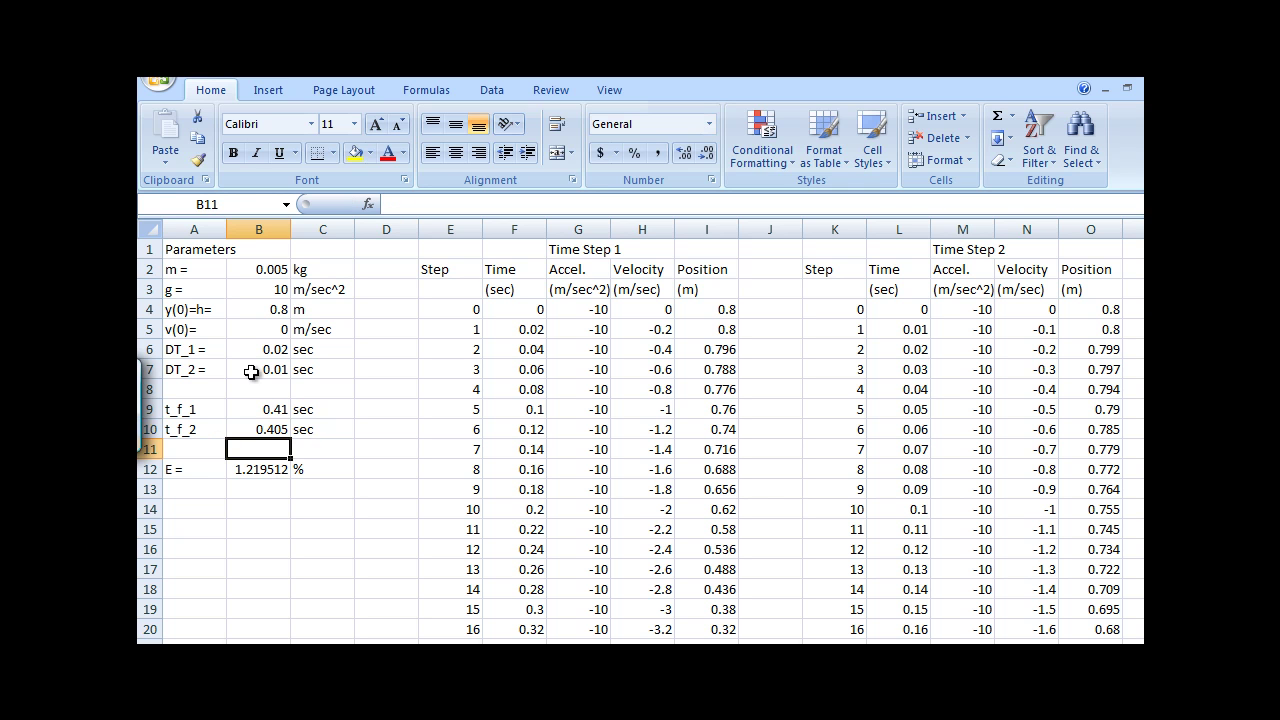
left_click(250, 468)
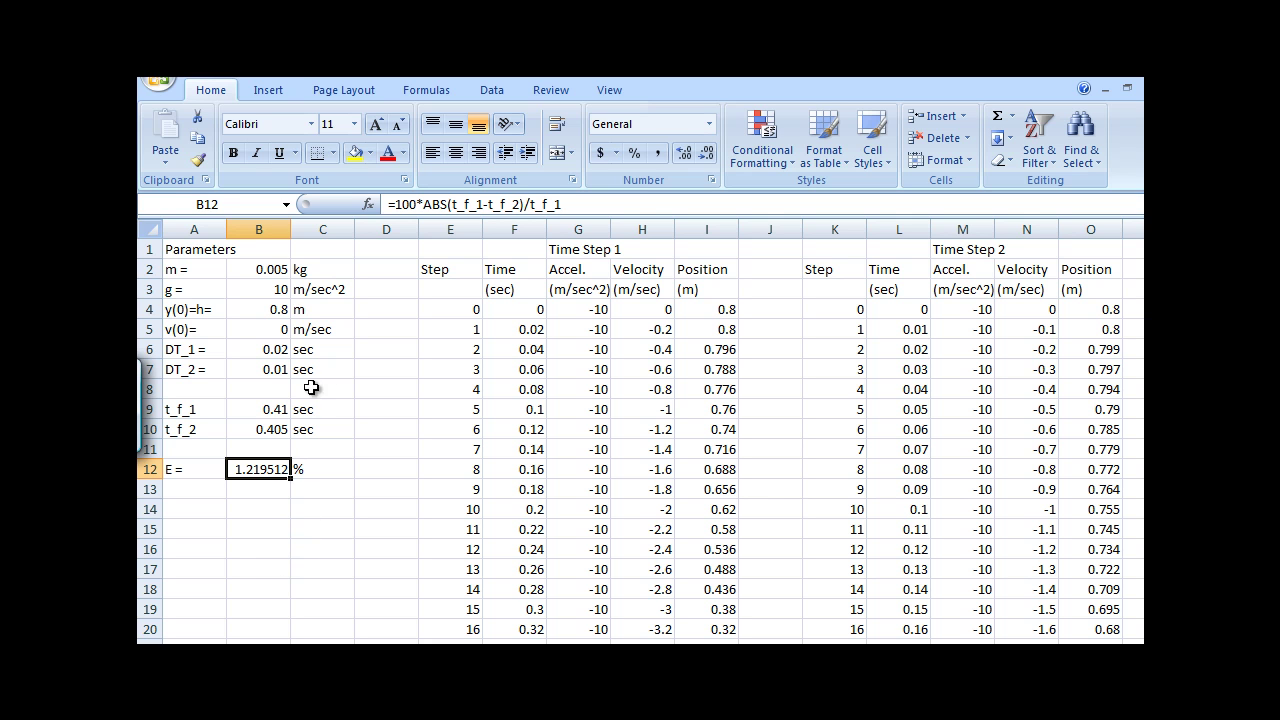
- Halve DT_1 in B6 to 0.01 sec, so DT_2 becomes 0.005
left_click(272, 350)
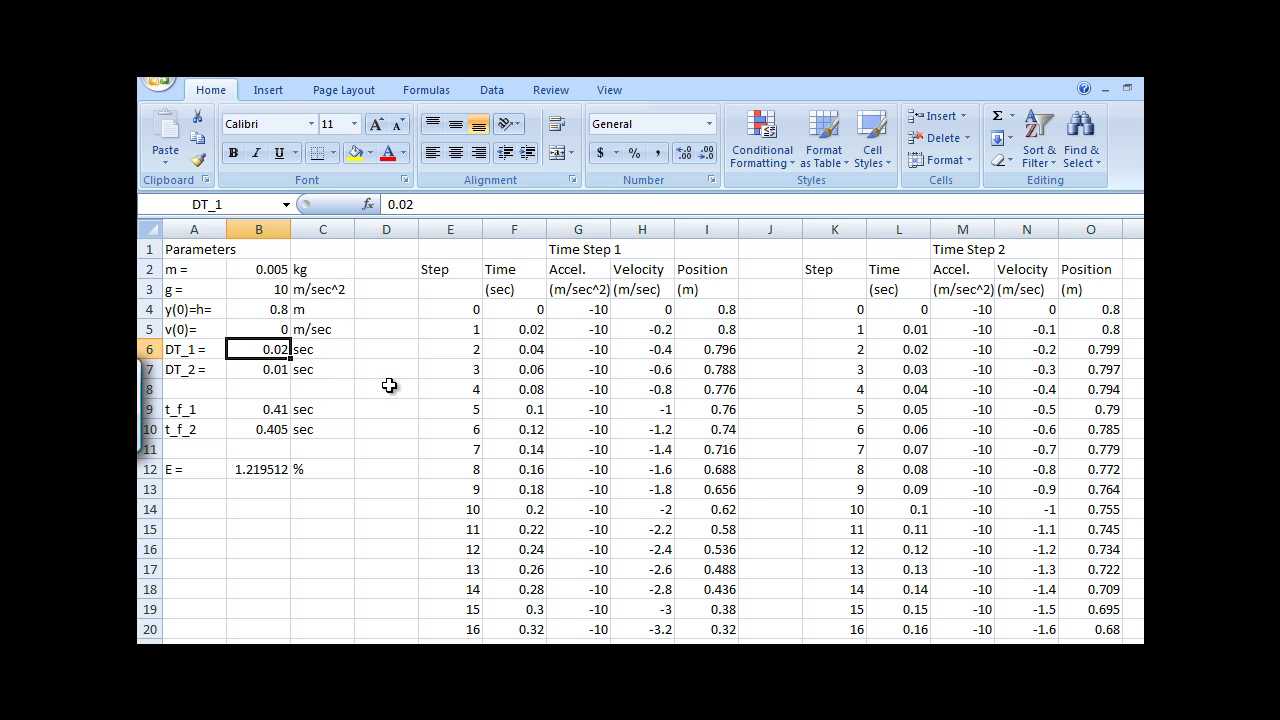
type(".0")
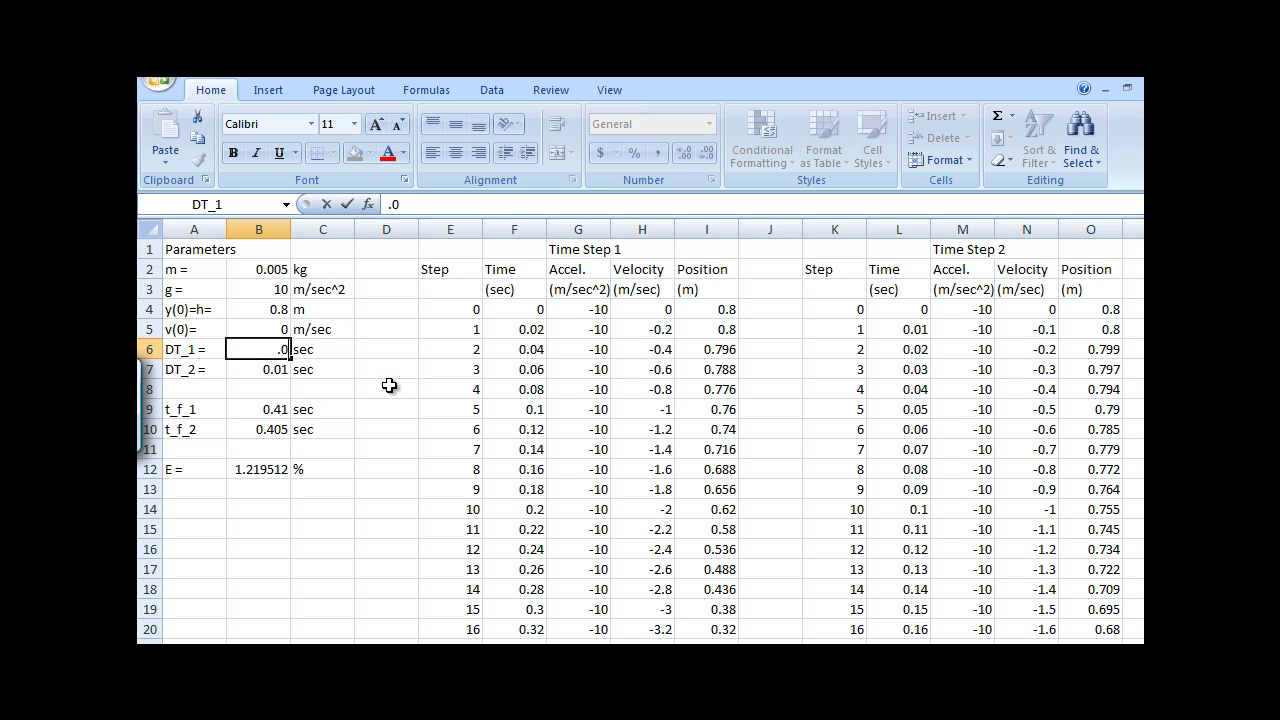
key("Return")
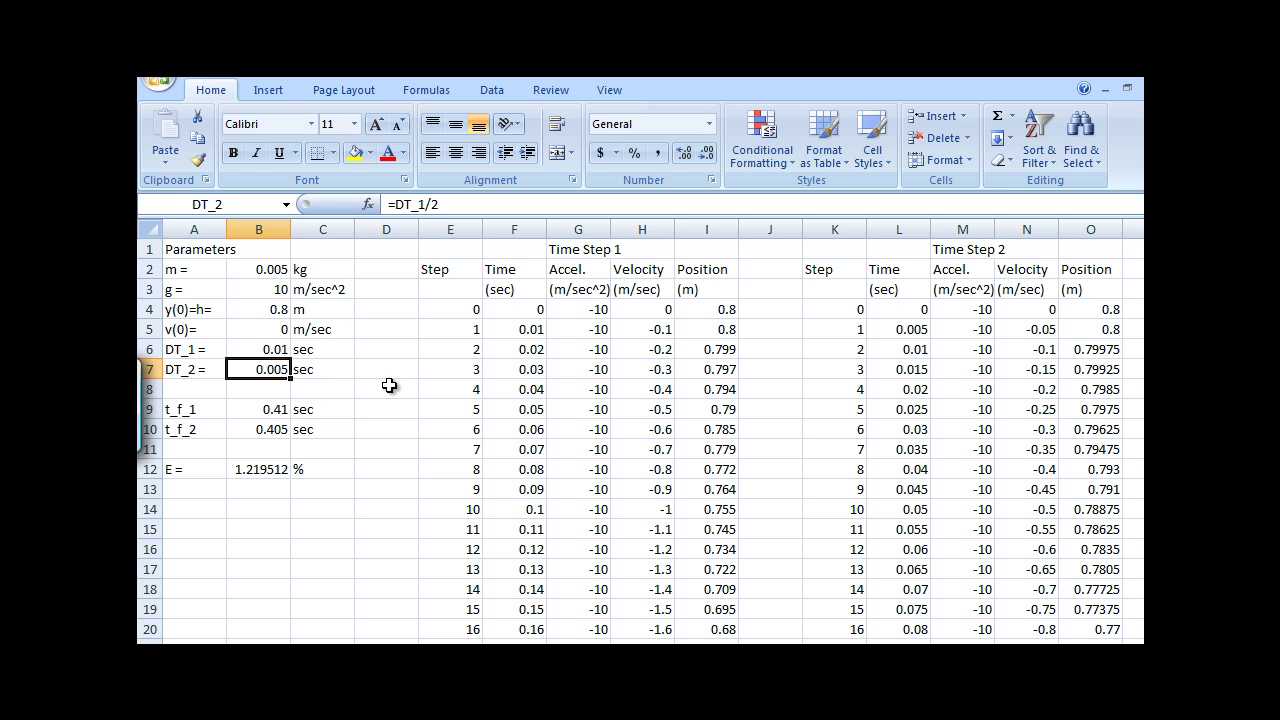
- Copy t_f_2 and set t_f_1 in B9 to 0.405 sec, making E 0 %
left_click(274, 430)
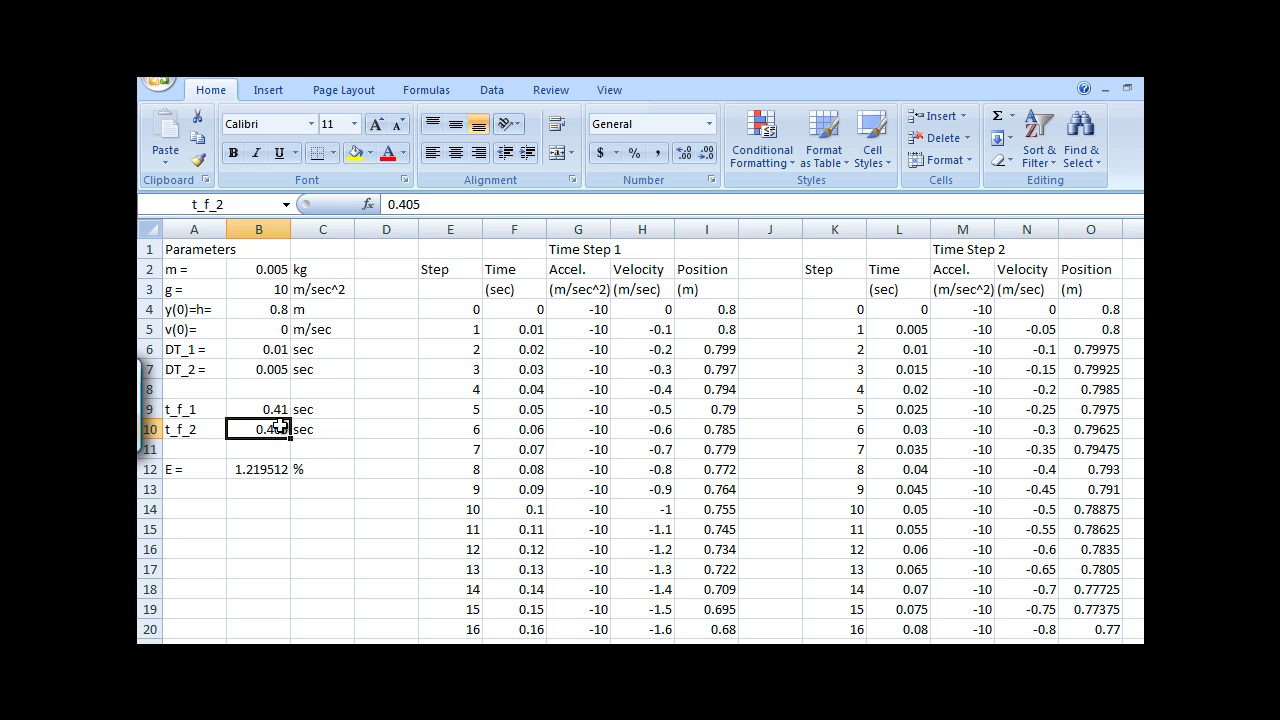
key("ctrl+c")
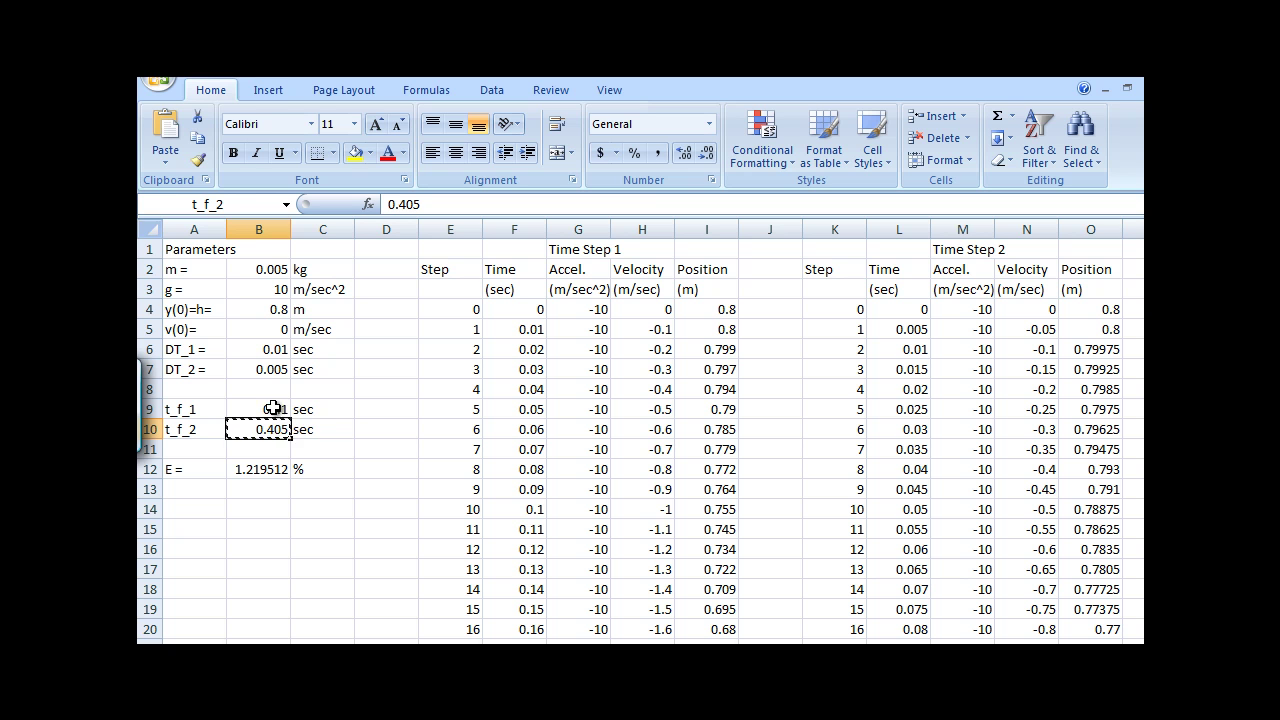
left_click(273, 409)
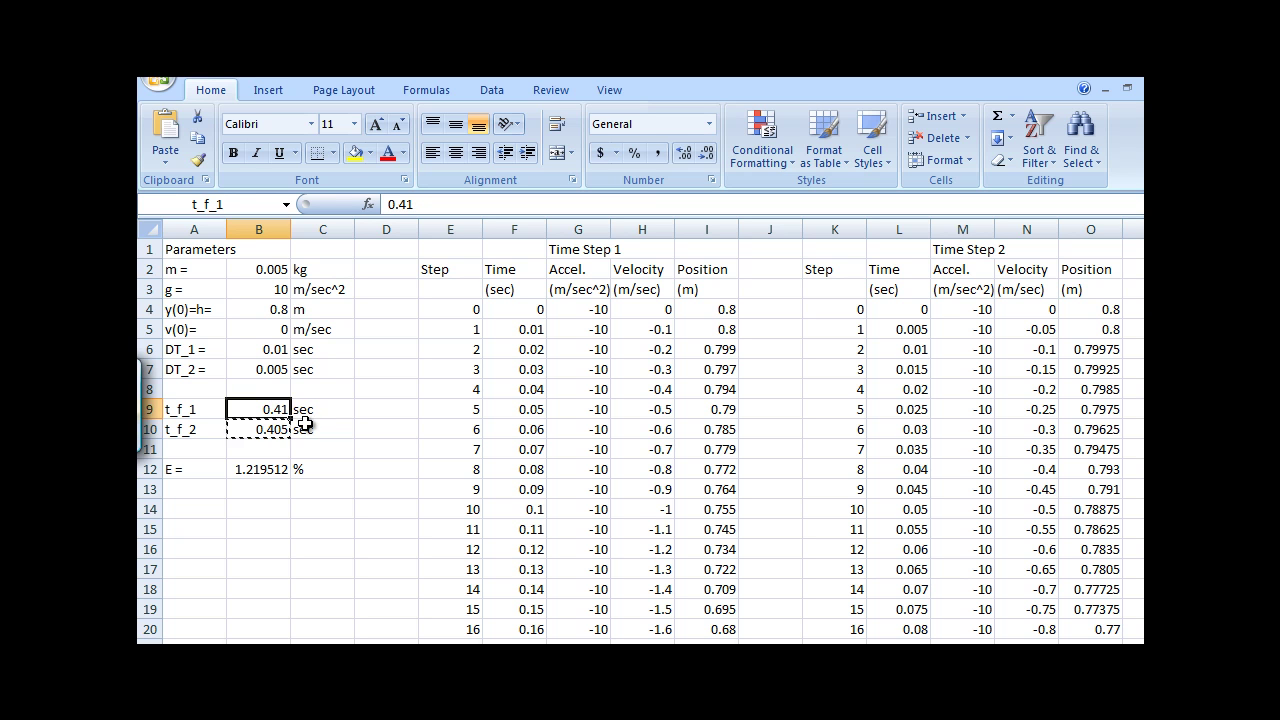
type("0.405")
key("Return")
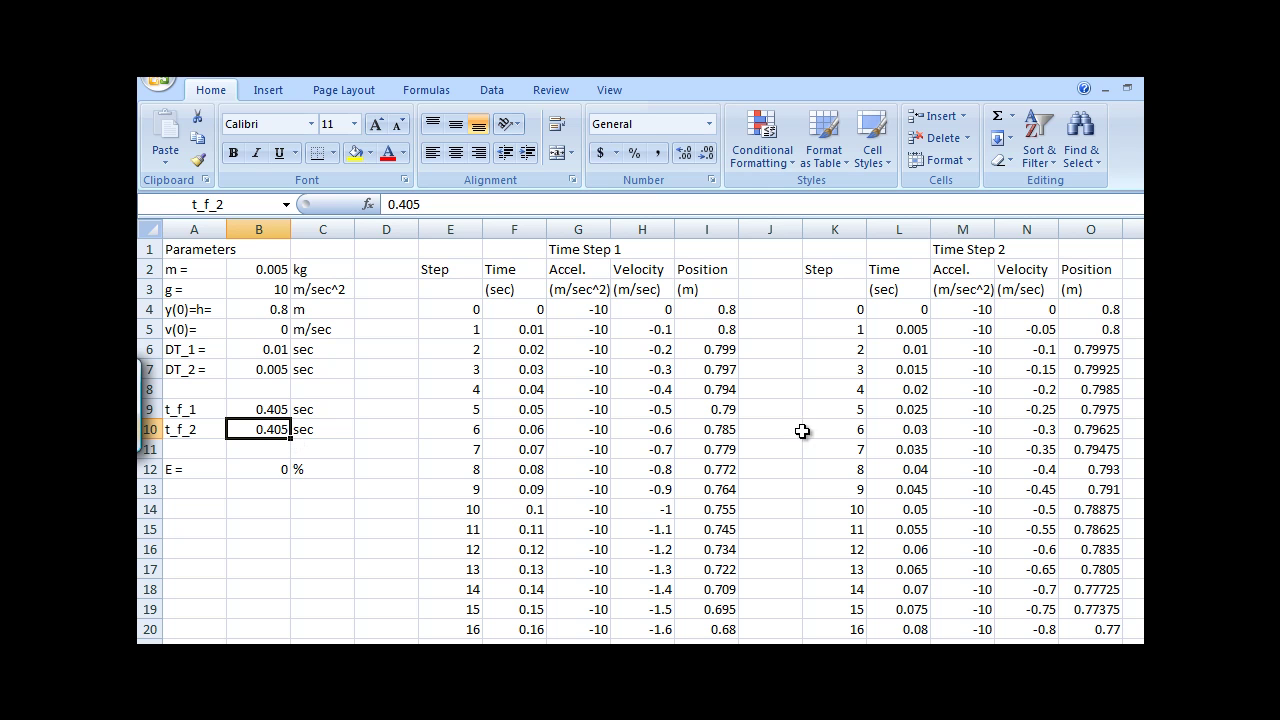
left_click_drag(1143, 358, 1133, 642)
left_click(1090, 642)
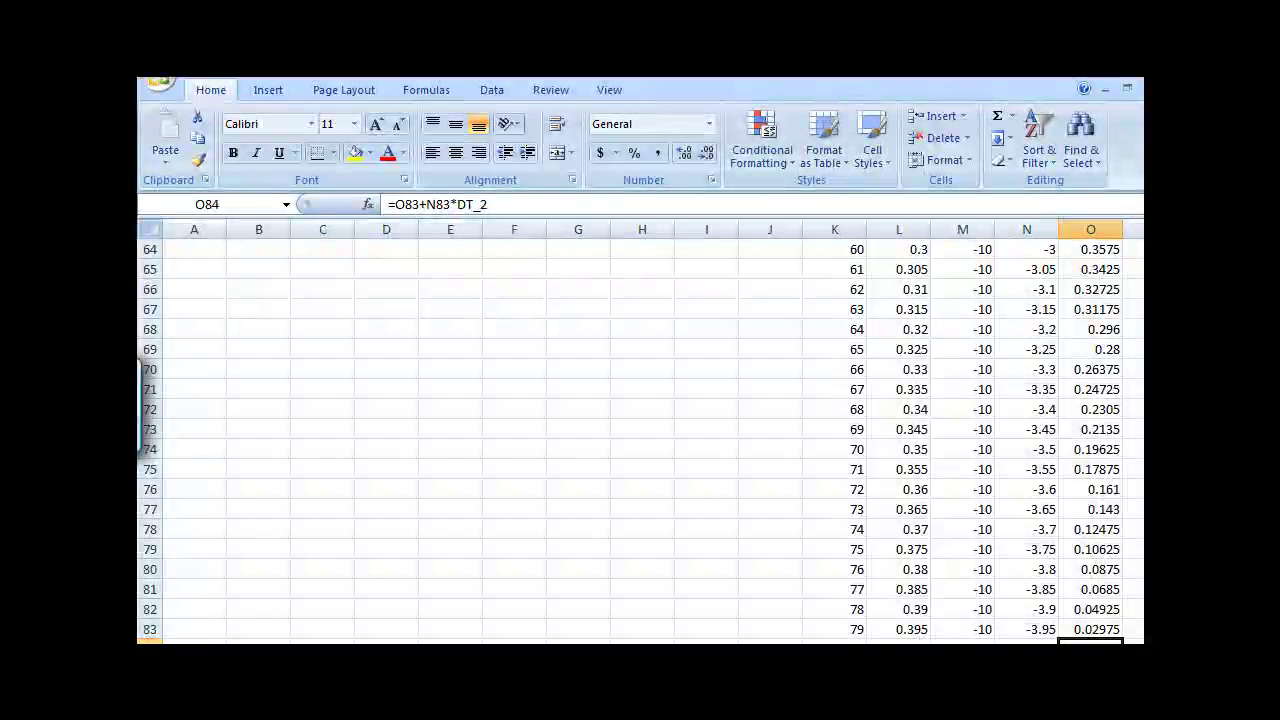
left_click_drag(1133, 636, 1130, 640)
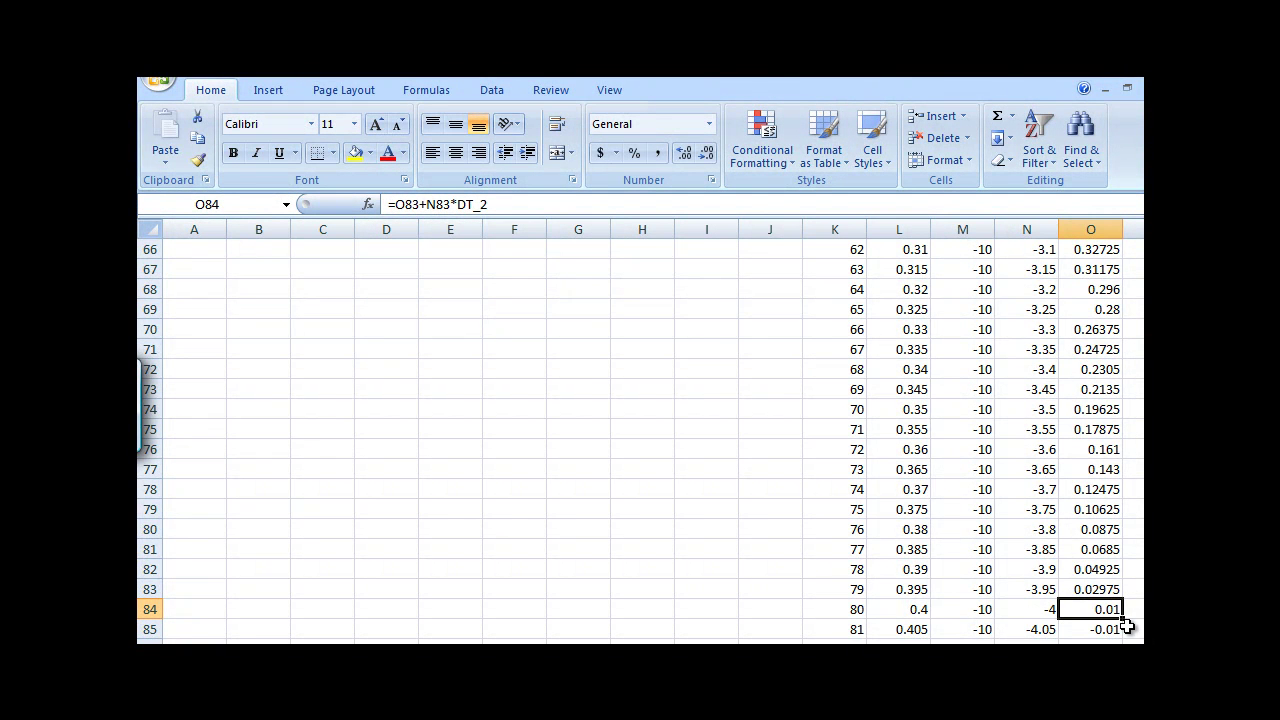
key("Down")
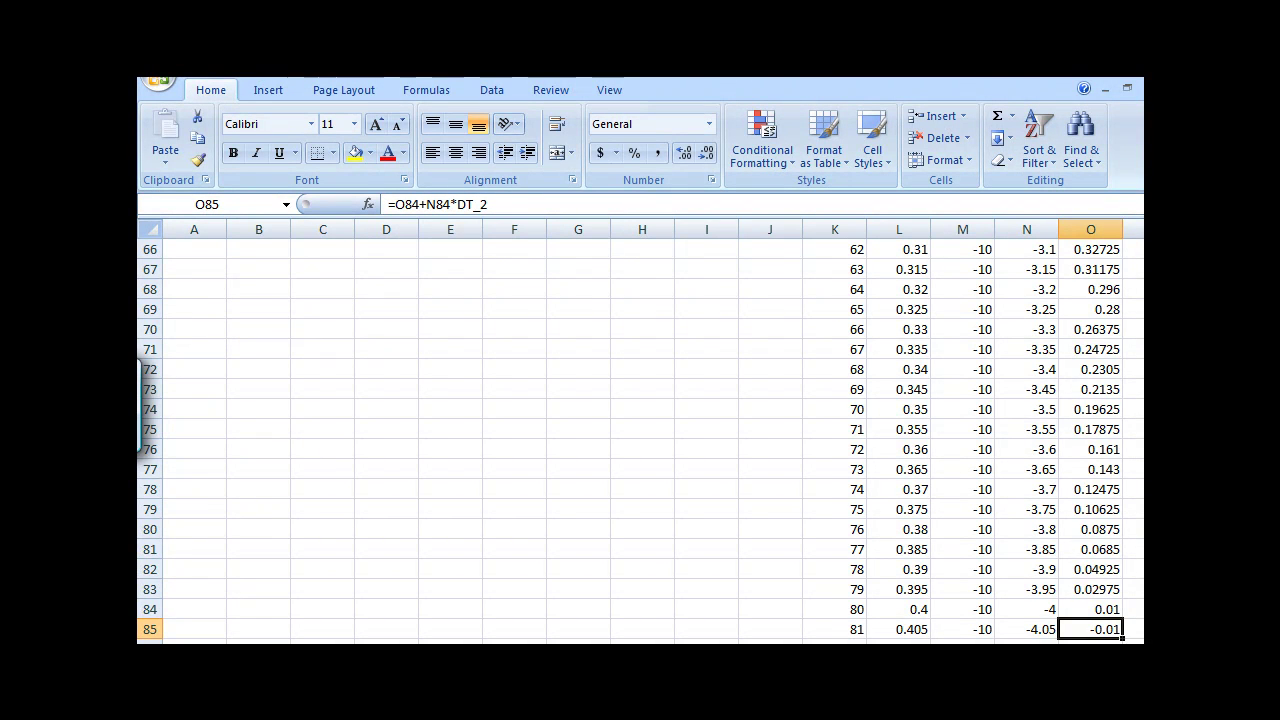
scroll(640, 440, "up", 19)
- Change t_f_2 in B10 to 0.4025 sec and check that E falls to 0.617284 %
scroll(440, 370, "up", 3)
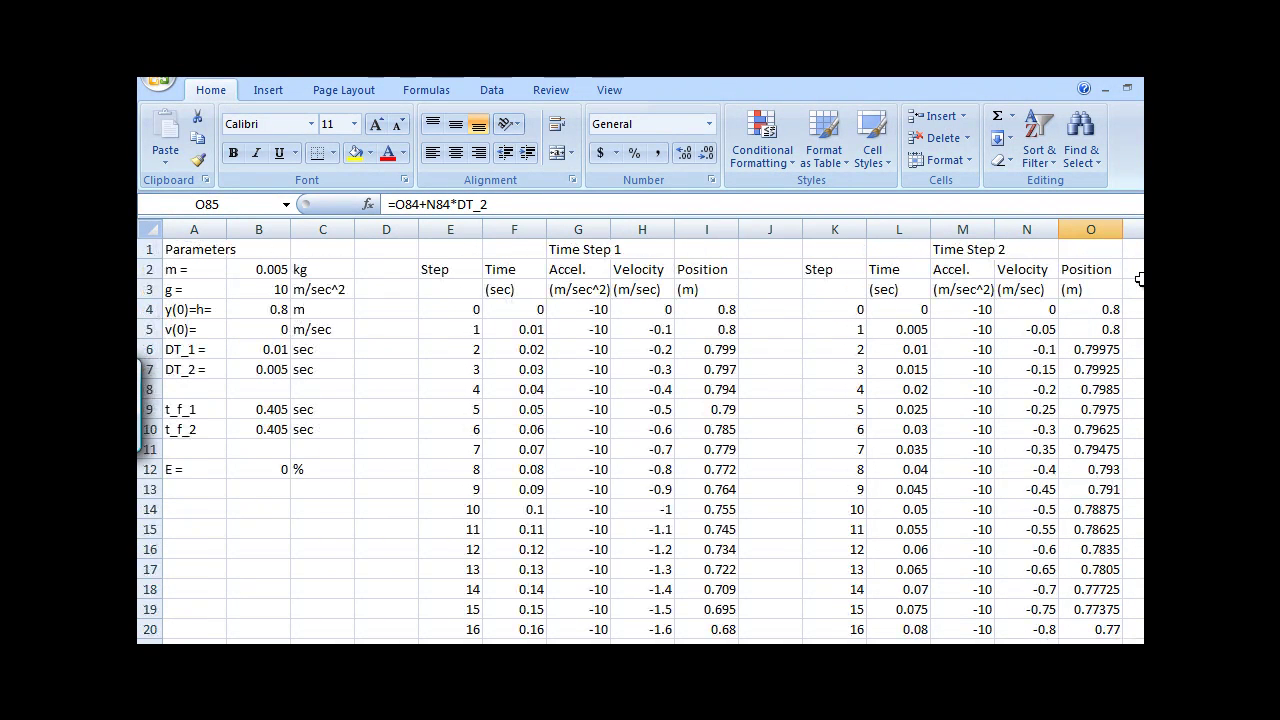
left_click(252, 429)
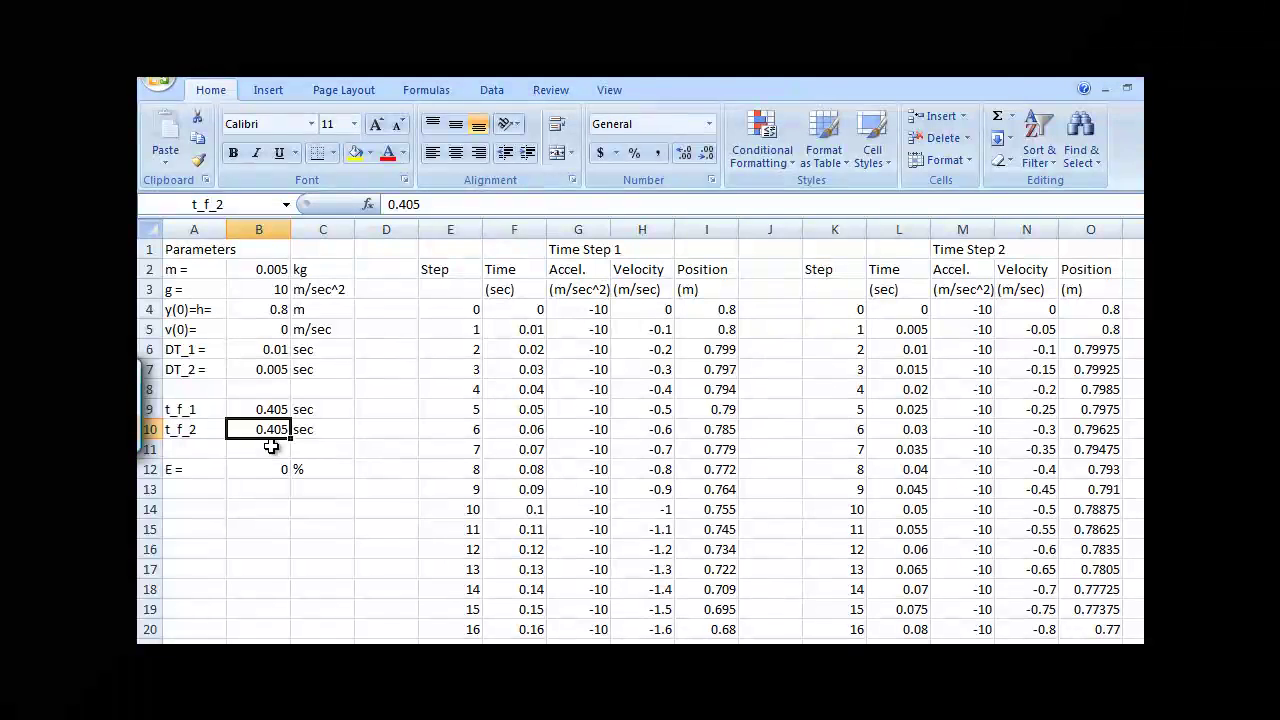
type(".4025")
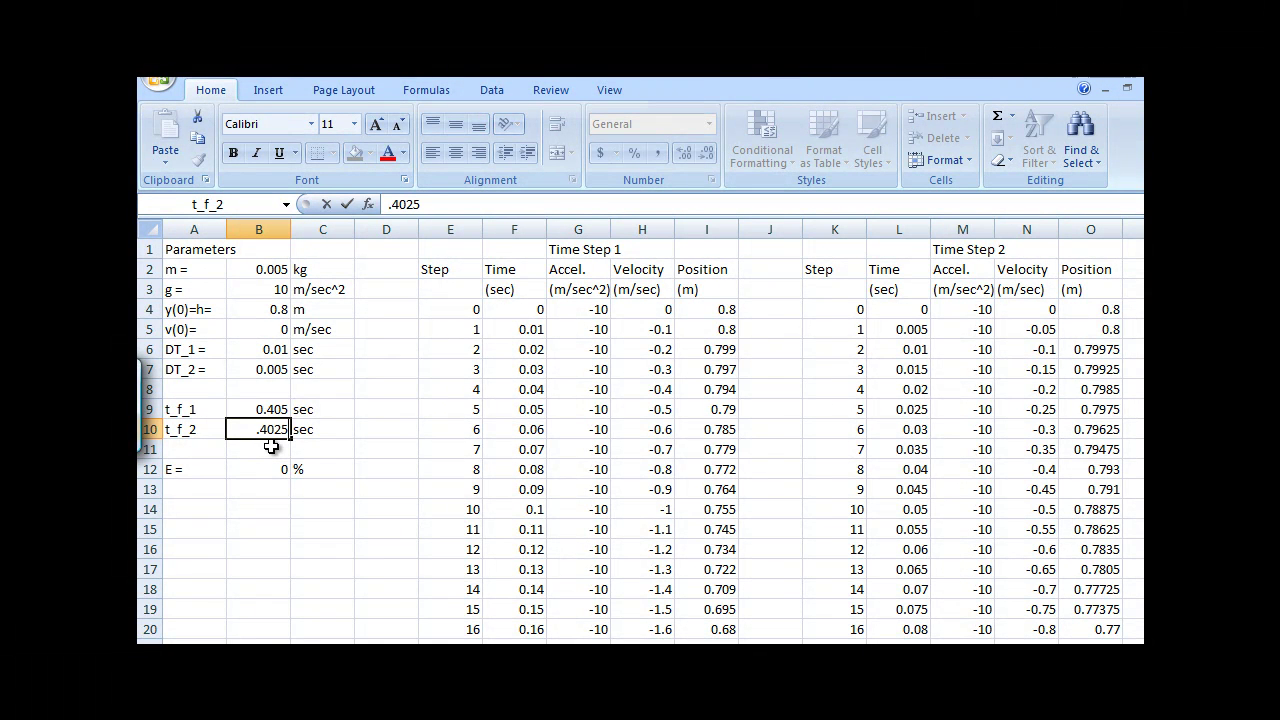
key("Return")
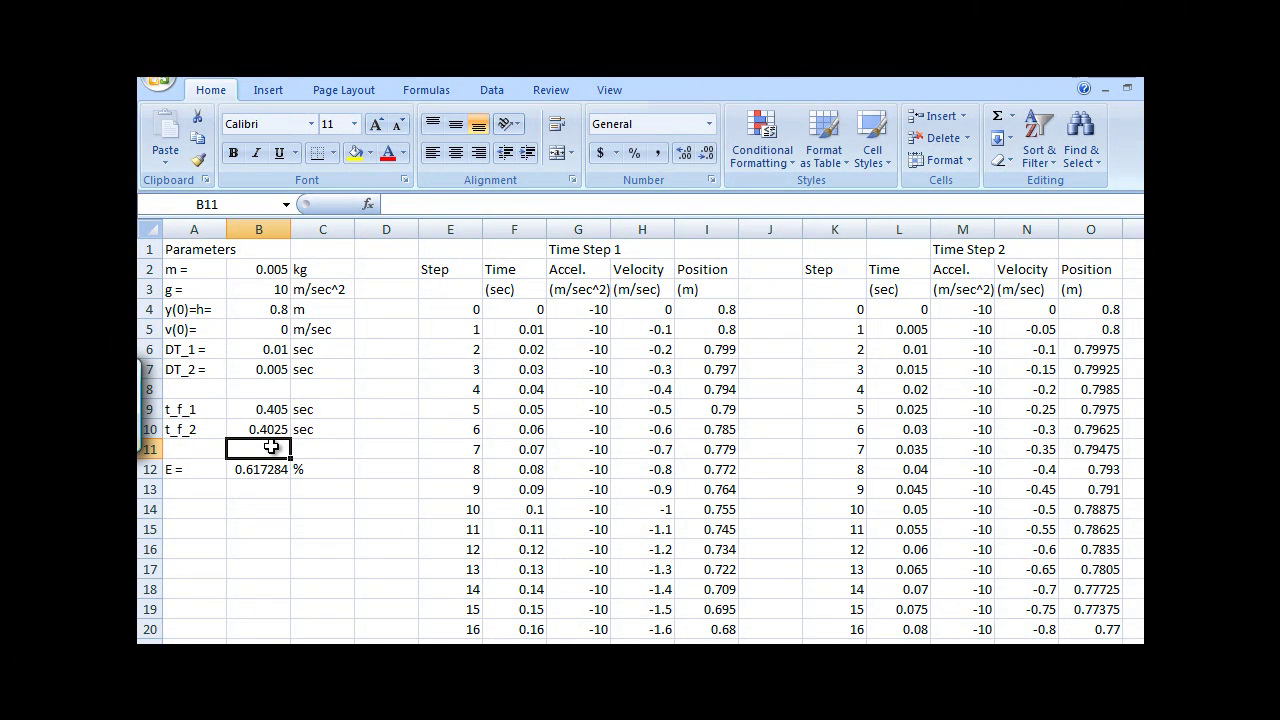
left_click(260, 474)
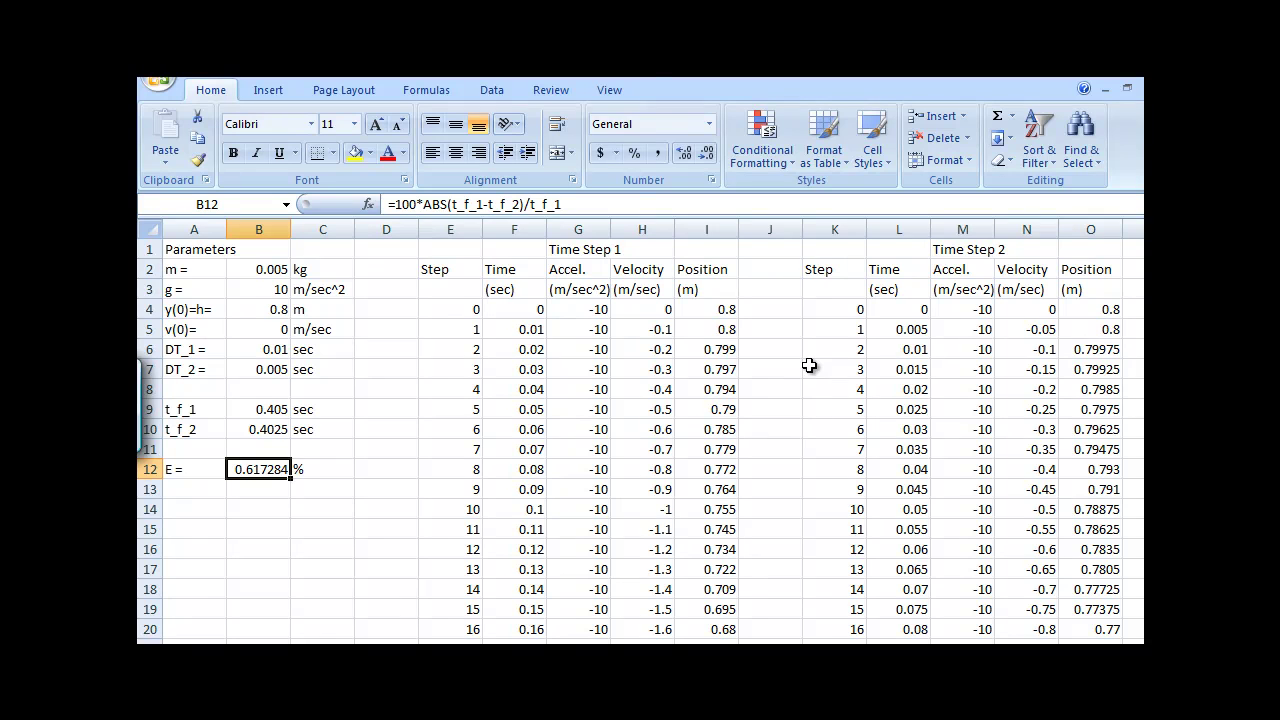
left_click(456, 369)
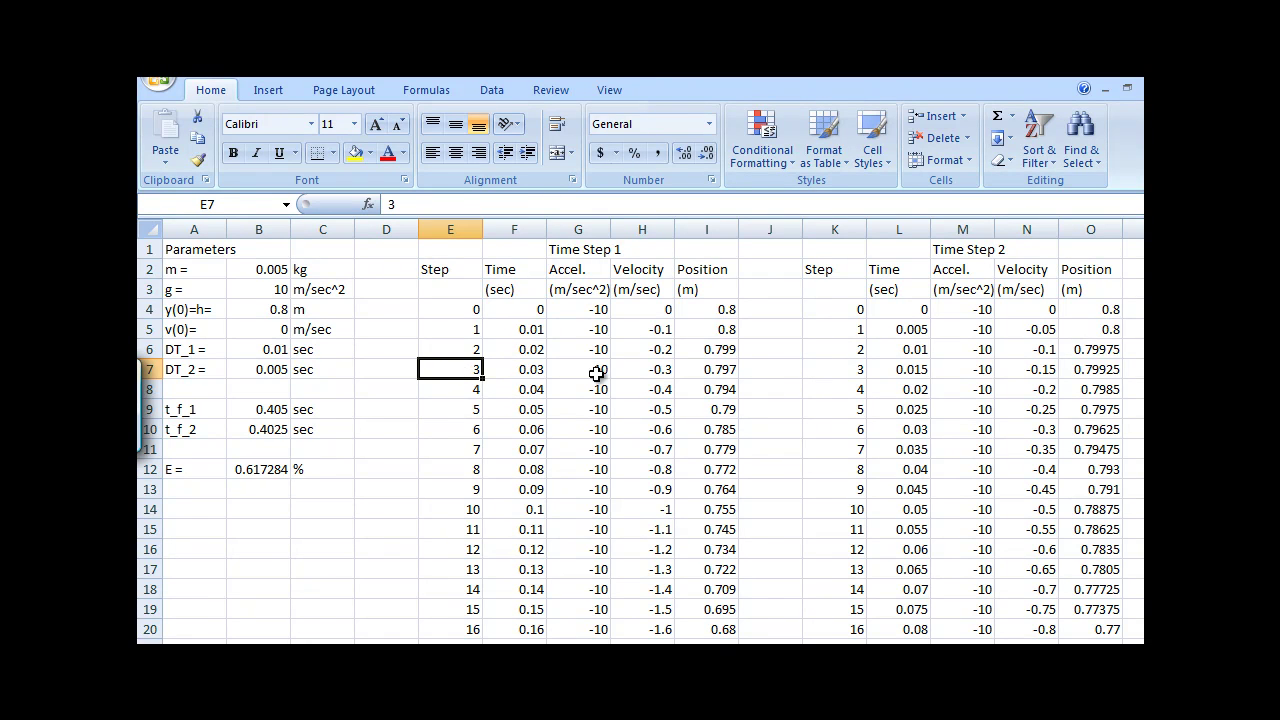
left_click(712, 371)
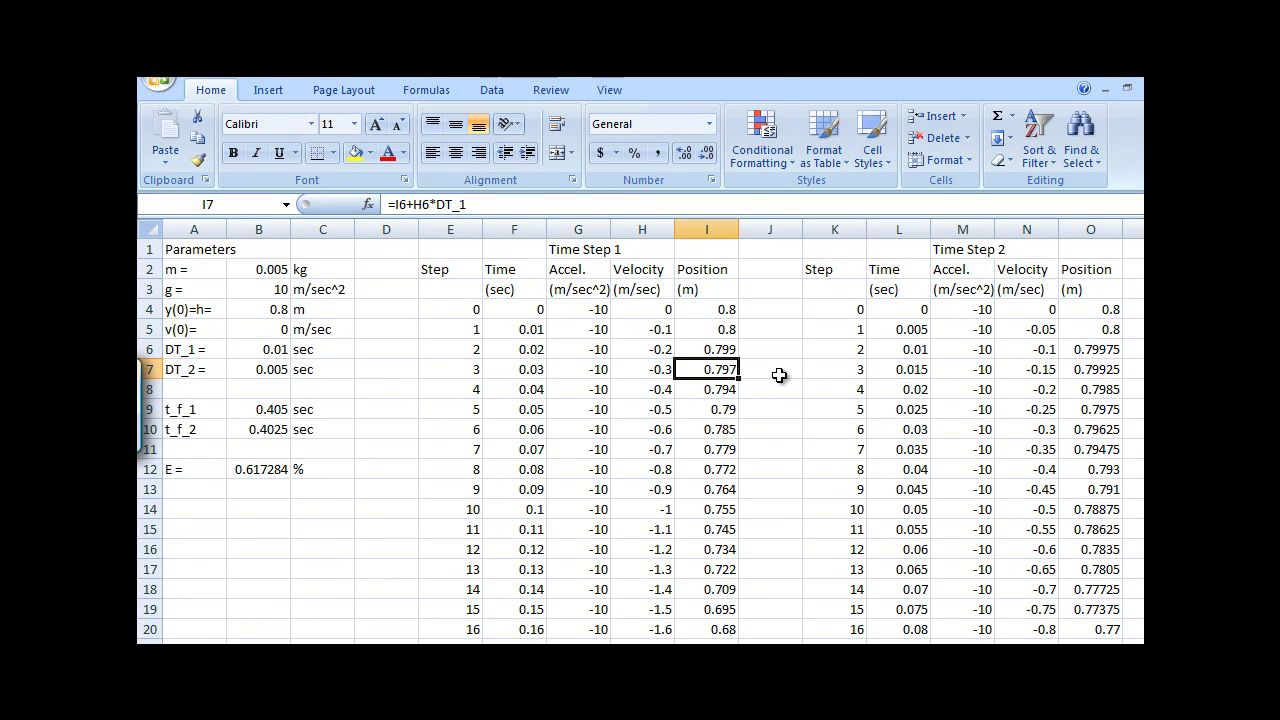